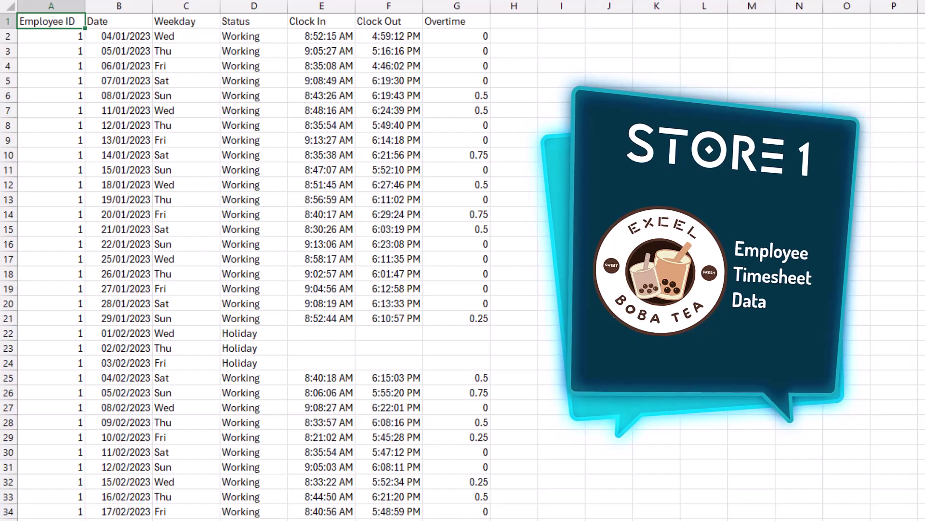
- Examine sheet 1's timesheet columns from Employee ID to Overtime, the blank holiday clock times, and the matching layouts of sheets 2 and 3
click(67, 6)
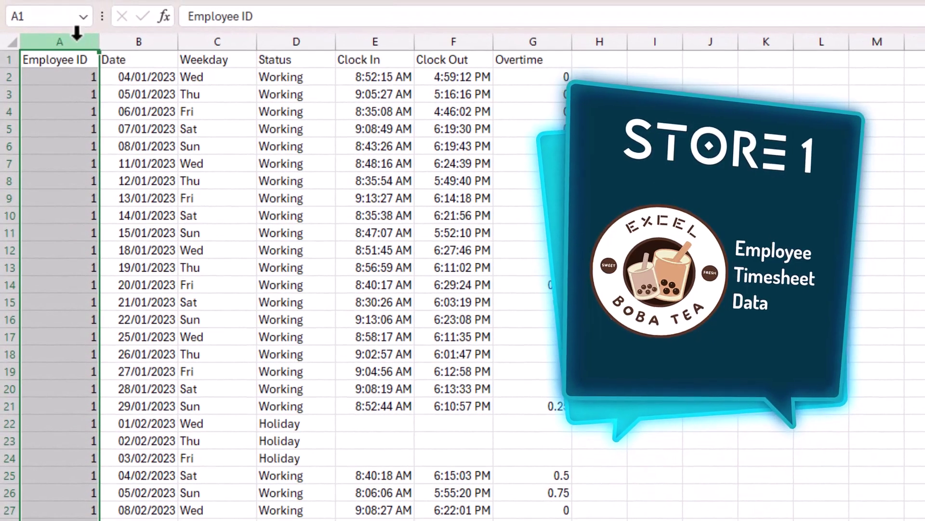
drag(166, 38, 234, 37)
click(320, 38)
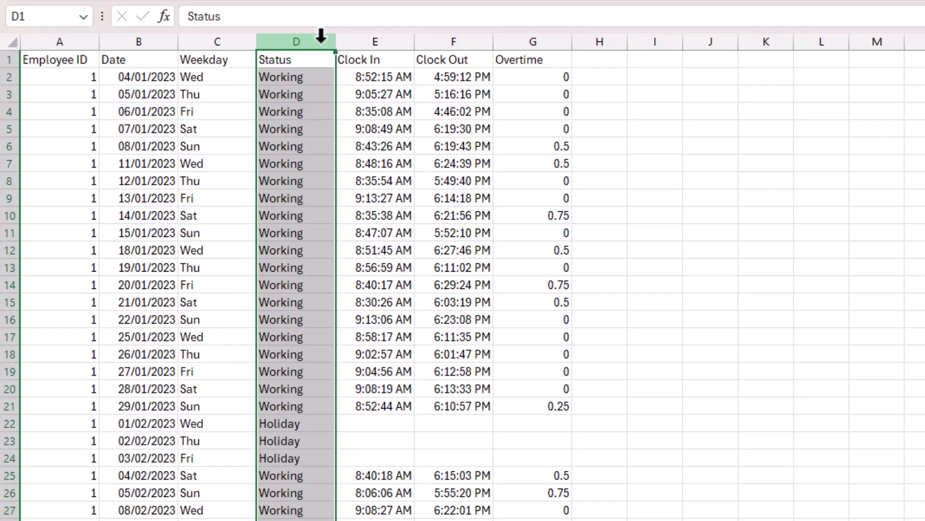
drag(401, 36, 437, 33)
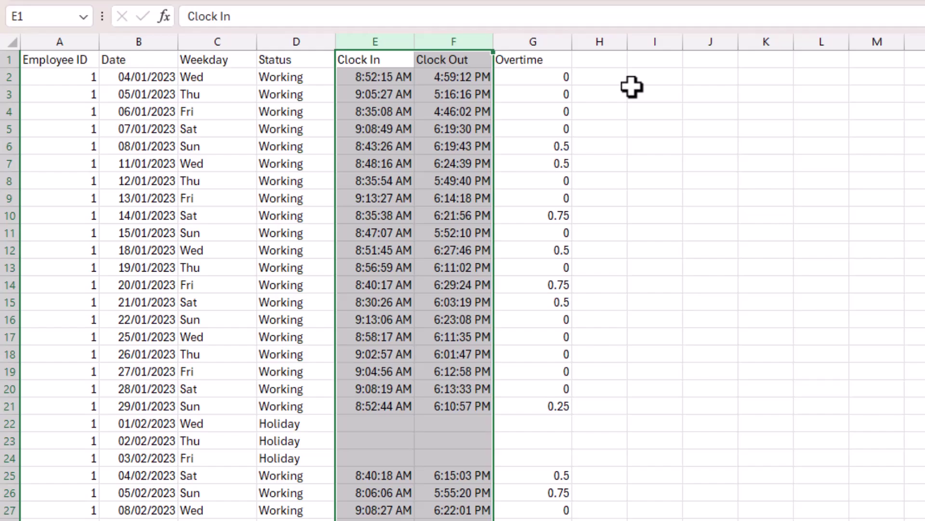
drag(386, 423, 458, 457)
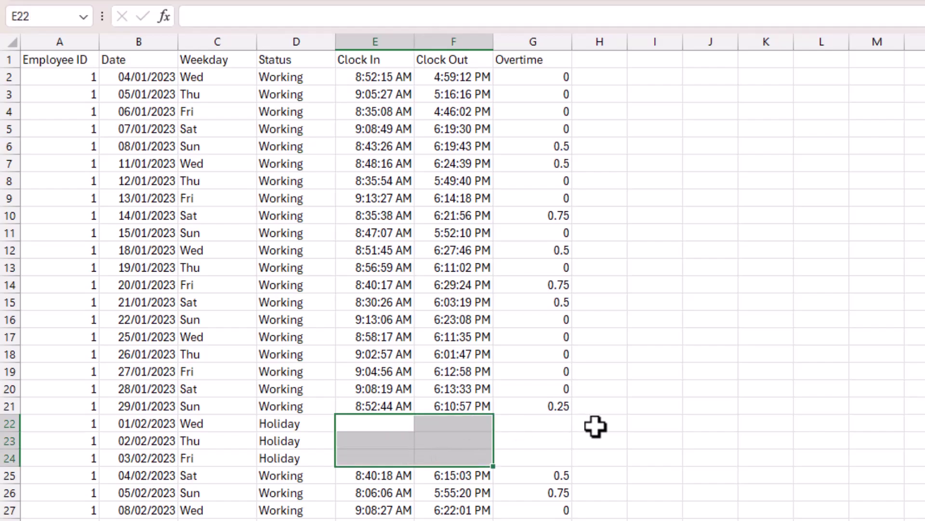
click(545, 42)
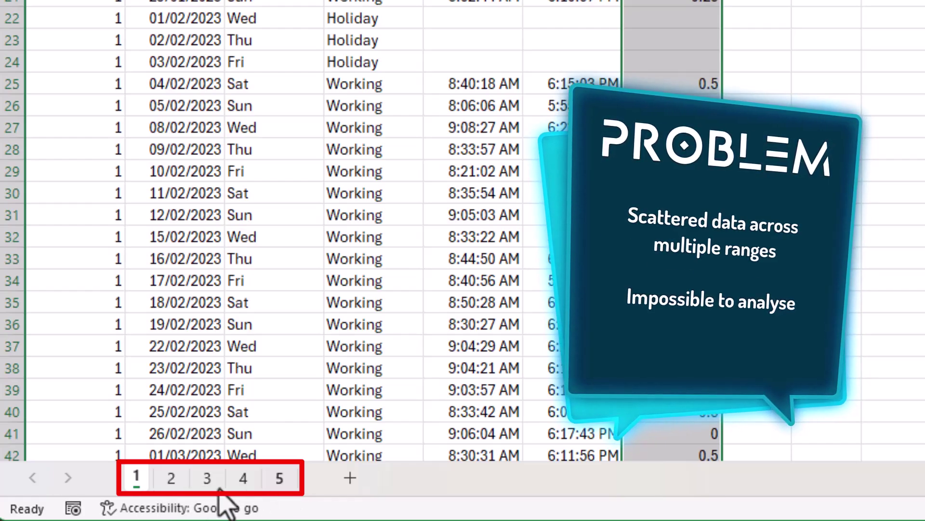
click(173, 484)
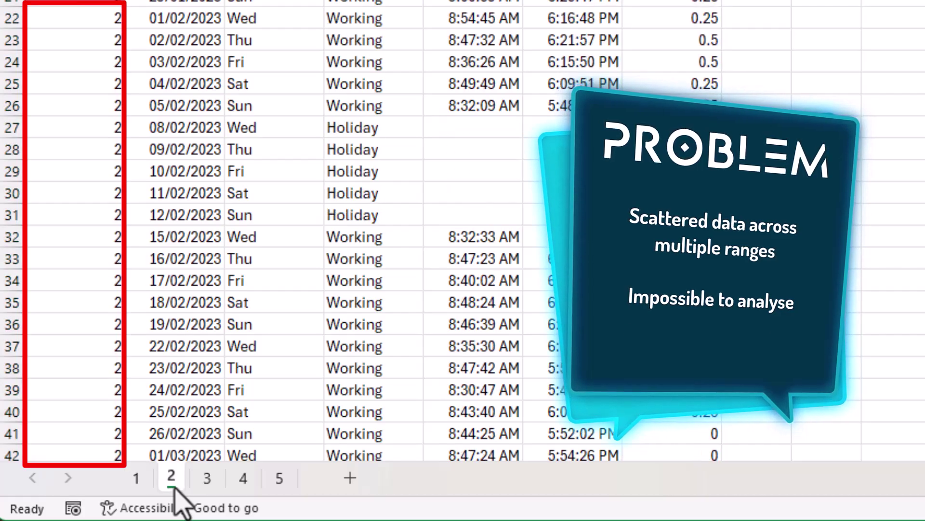
click(207, 482)
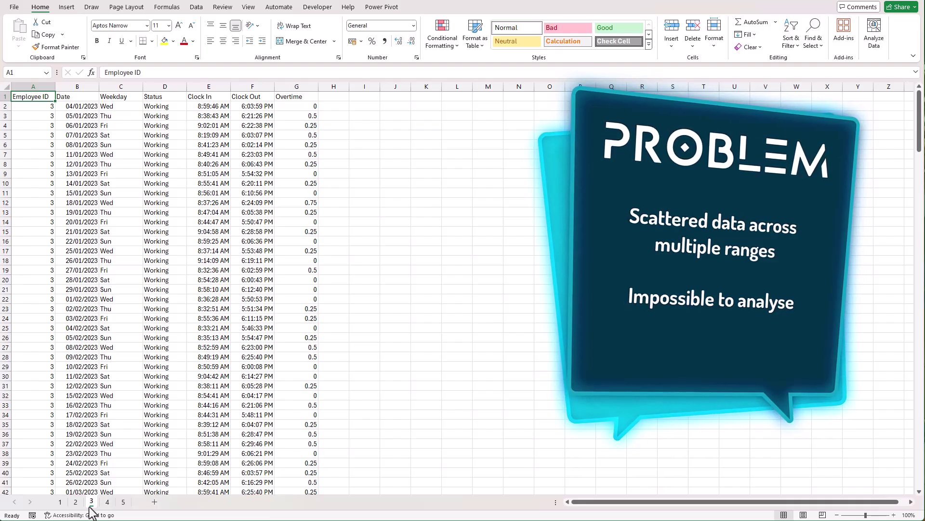
click(60, 503)
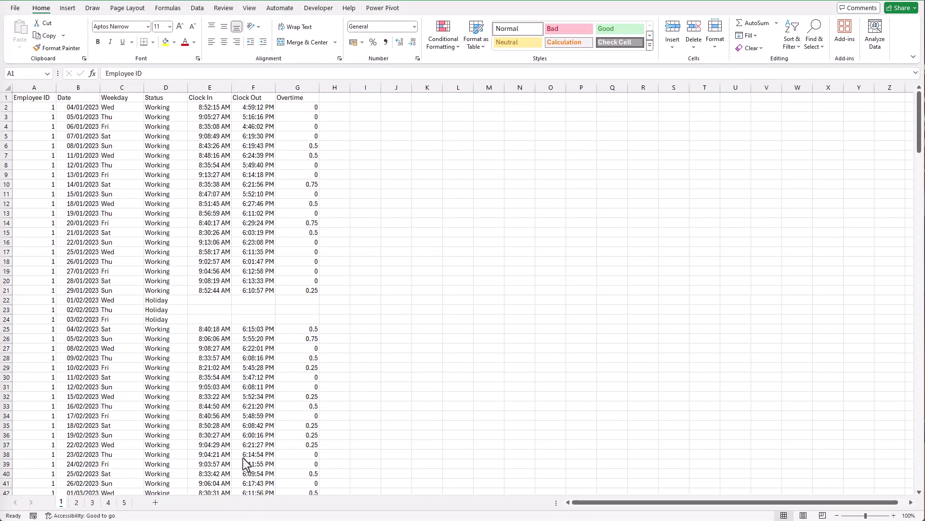
- Add a new worksheet in front of sheet 1 and name it Master
click(155, 503)
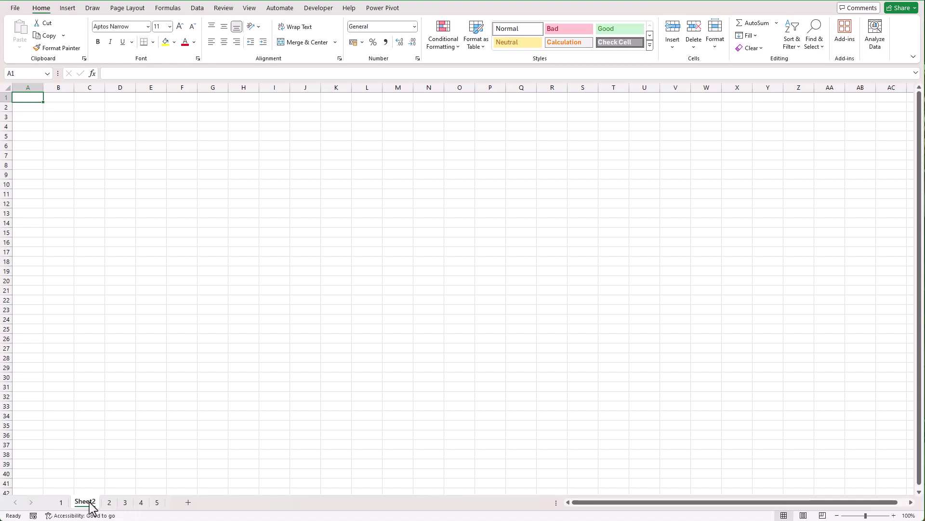
double_click(80, 502)
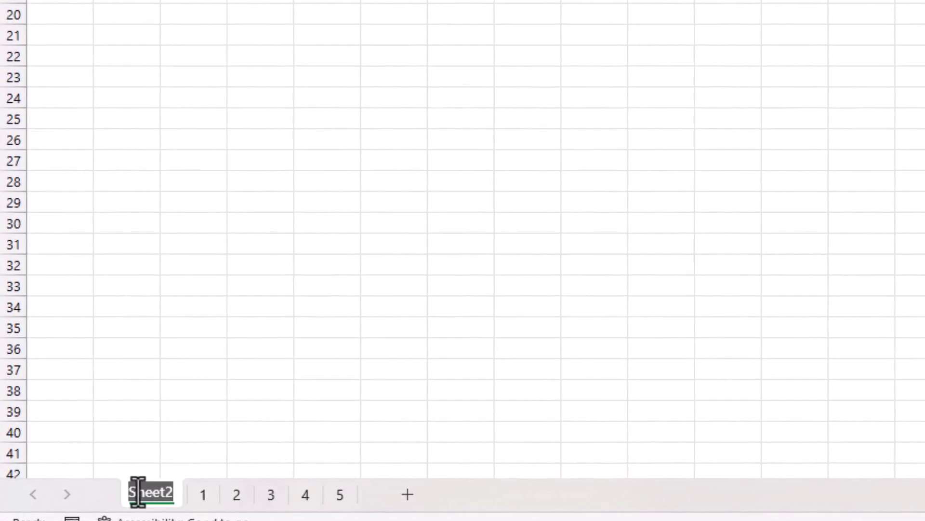
text(N)
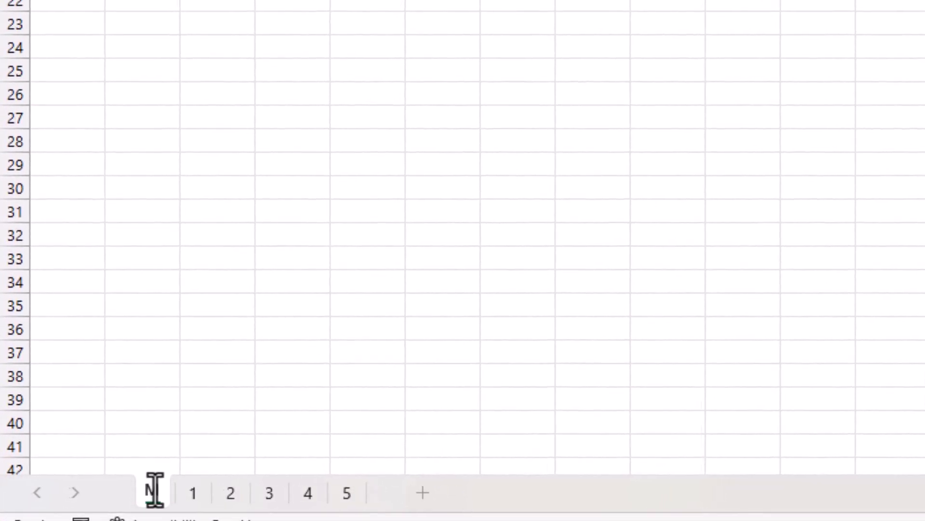
text(aster)
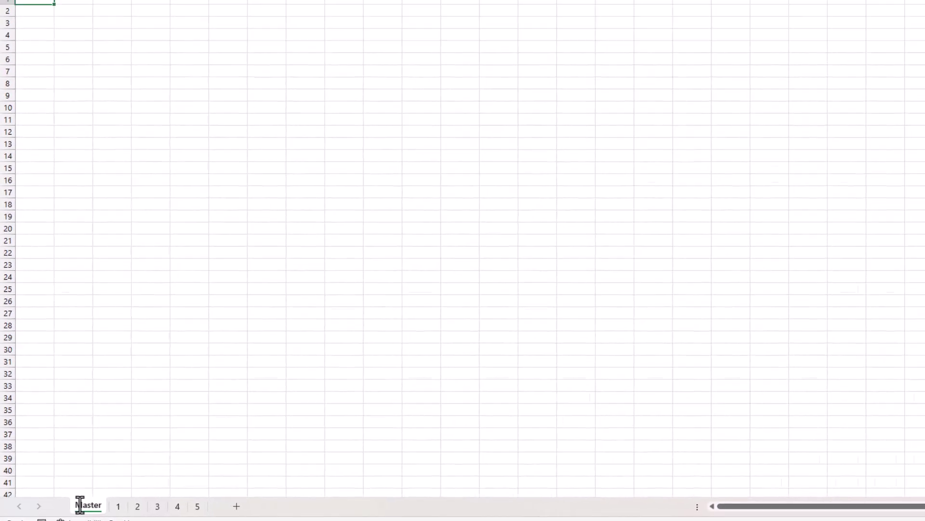
key(Return)
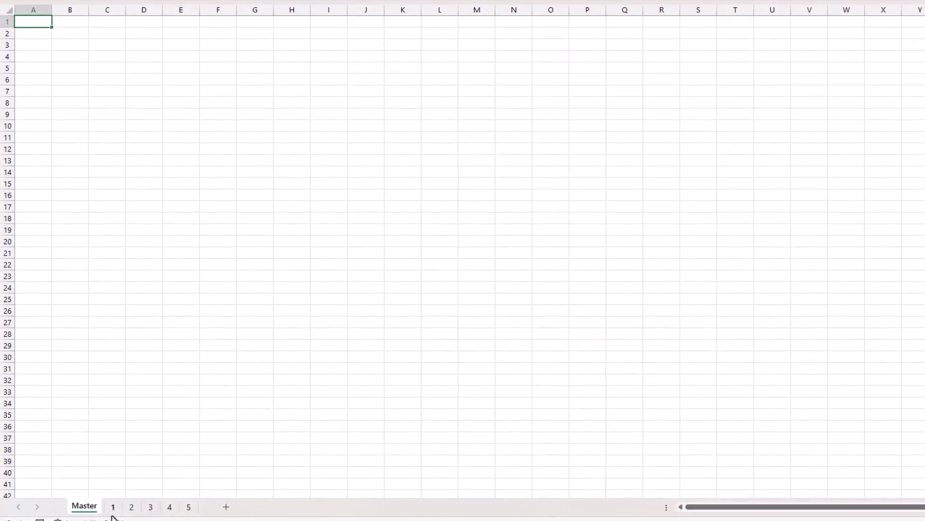
- Copy the header row A1:G1 from sheet 1 into the Master sheet starting at A1
click(113, 508)
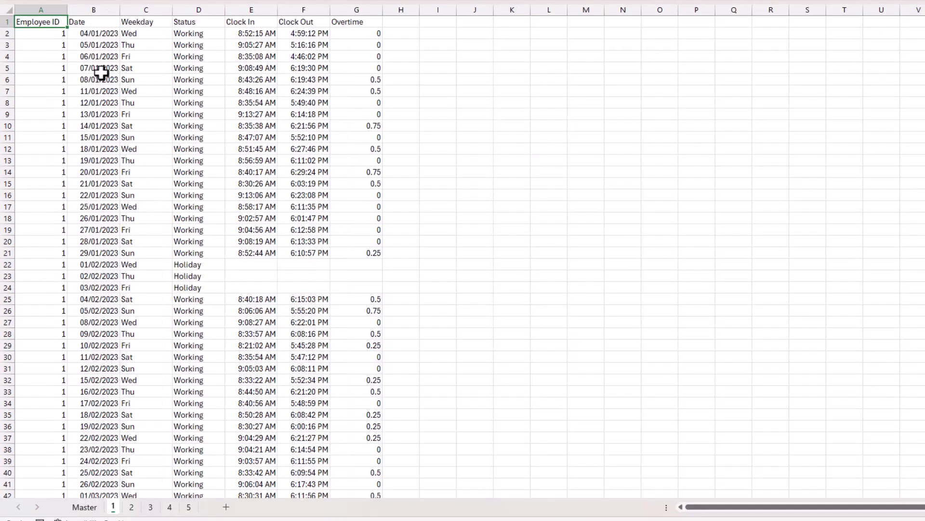
drag(59, 22, 384, 24)
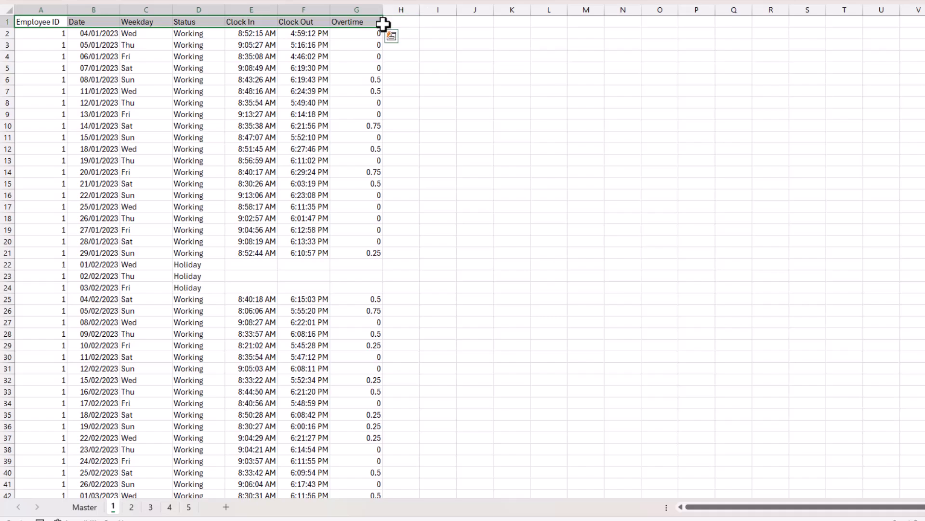
key(ctrl+c)
click(95, 509)
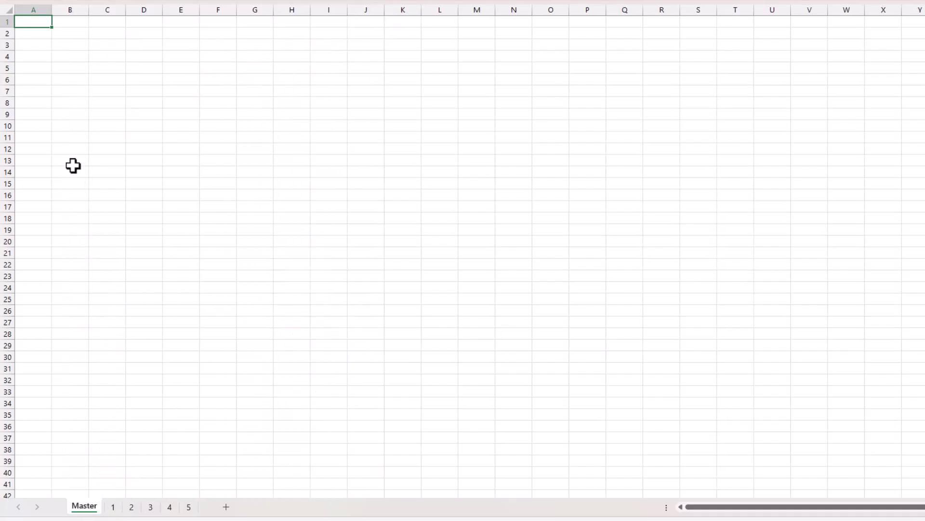
key(ctrl+v)
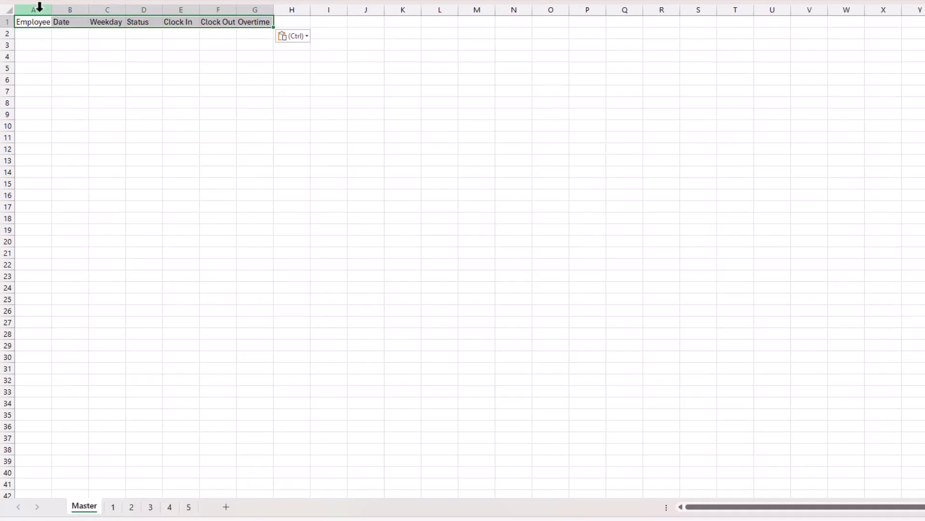
- Widen columns A to G of the Master sheet equally so every header fits
drag(36, 4, 255, 10)
drag(51, 9, 85, 10)
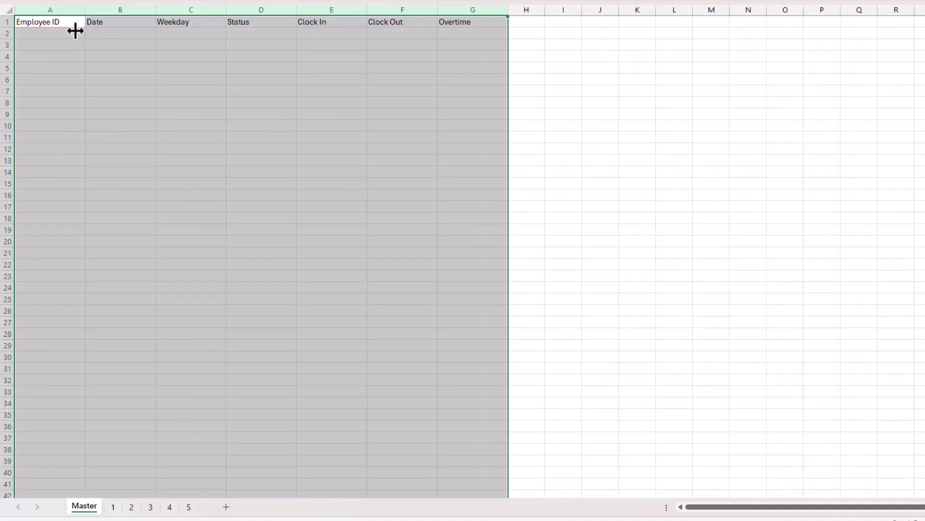
click(75, 31)
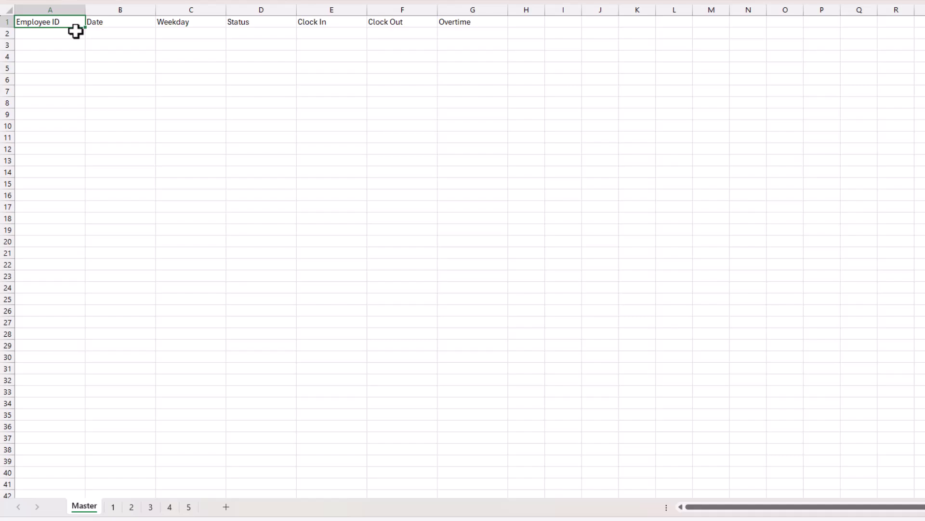
- Start a VSTACK formula in cell A2 of Master with sheet 1's data range A2:G261 as the first array
click(75, 31)
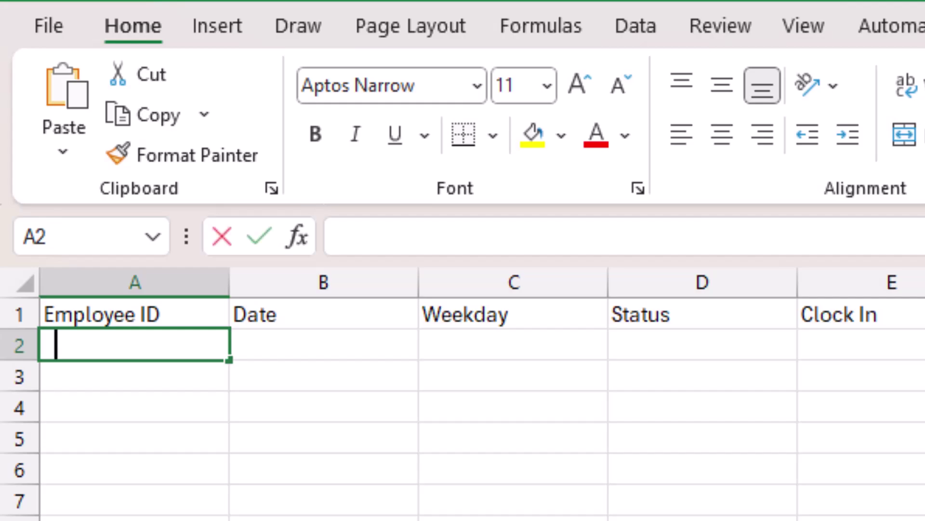
text(=vst)
key(Tab)
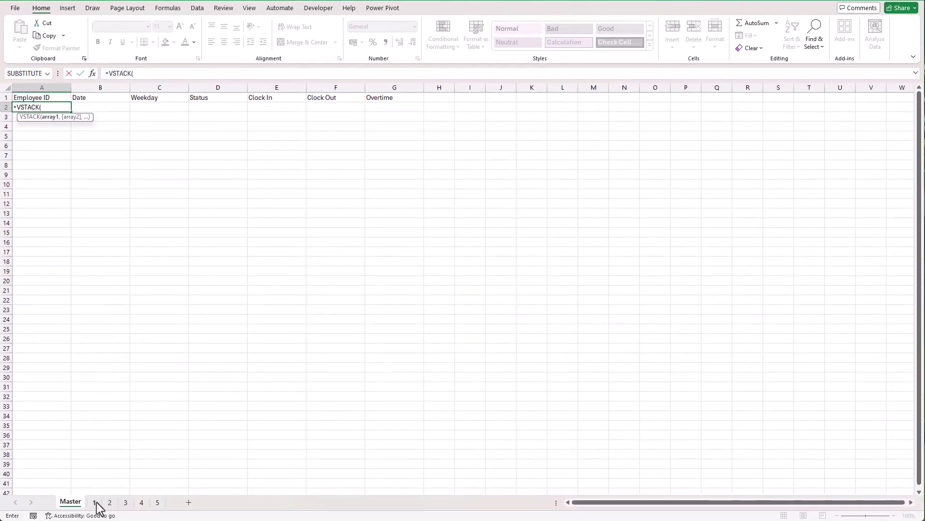
click(95, 501)
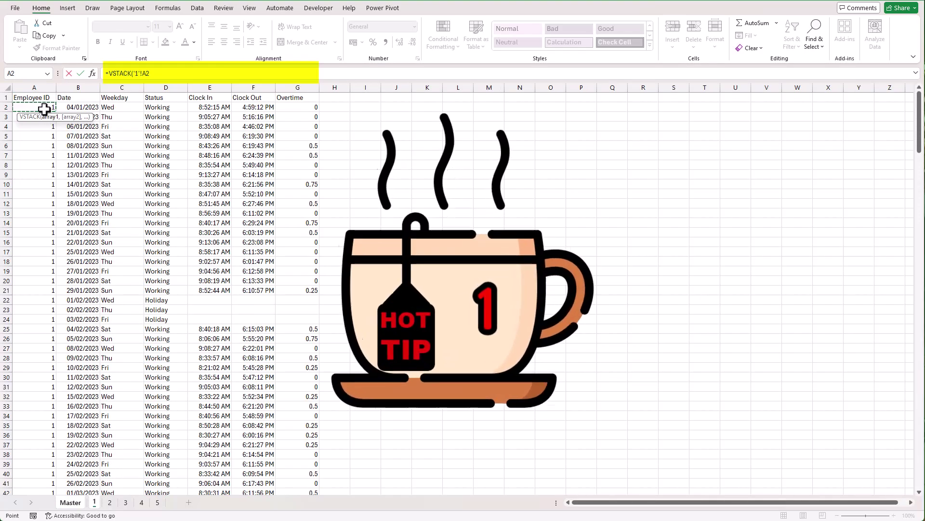
key(ctrl+shift+Right)
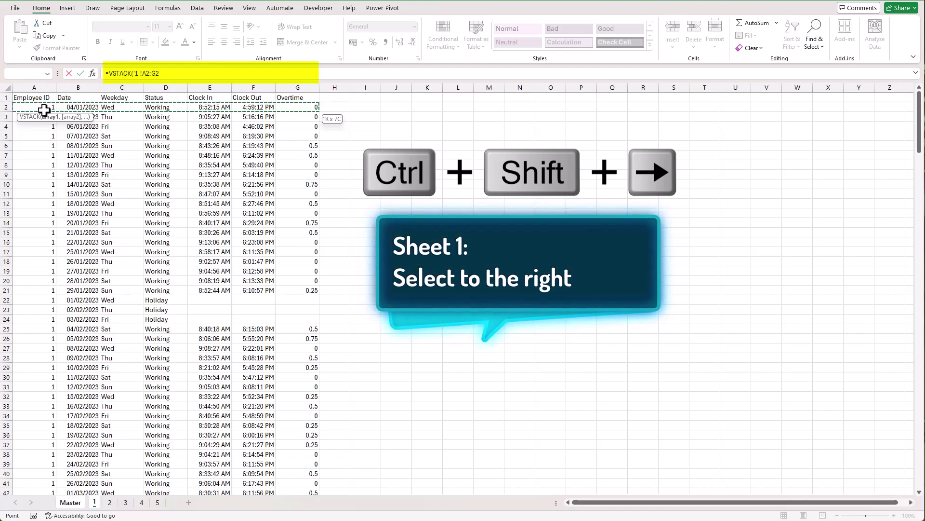
key(ctrl+shift+Down)
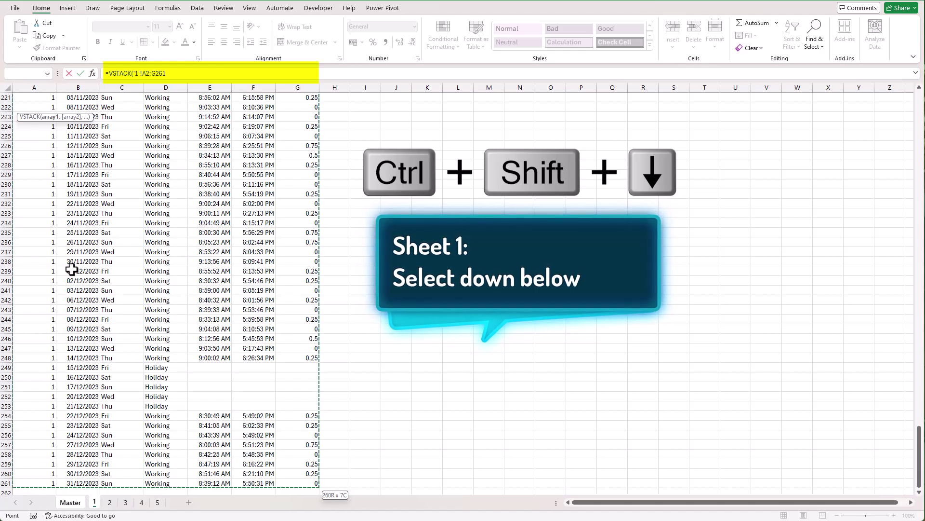
text(,)
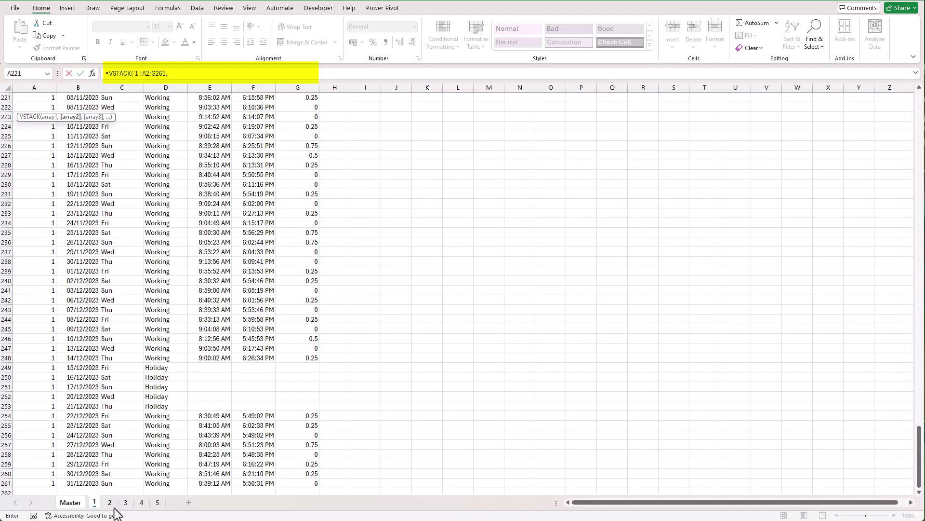
- Add sheet 2's range A2:G262 as the second VSTACK array and complete the formula
click(110, 502)
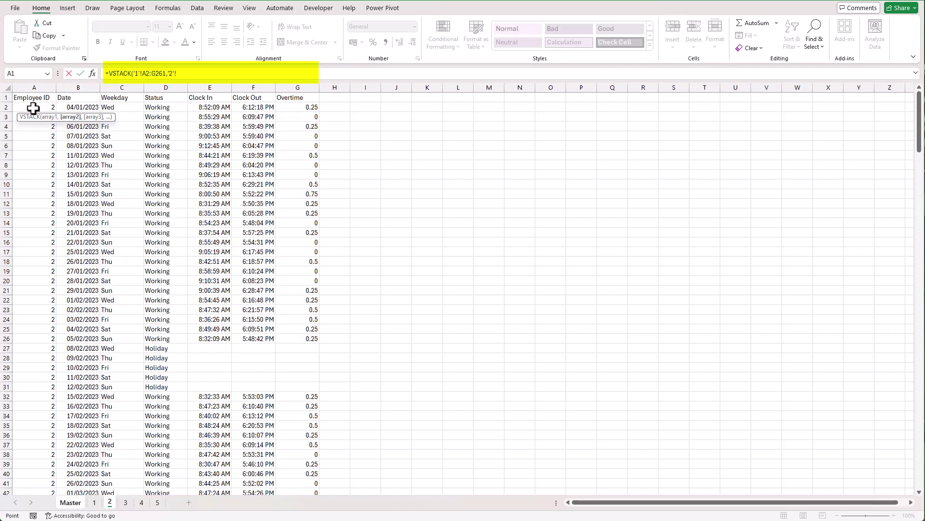
key(ctrl+shift+Right)
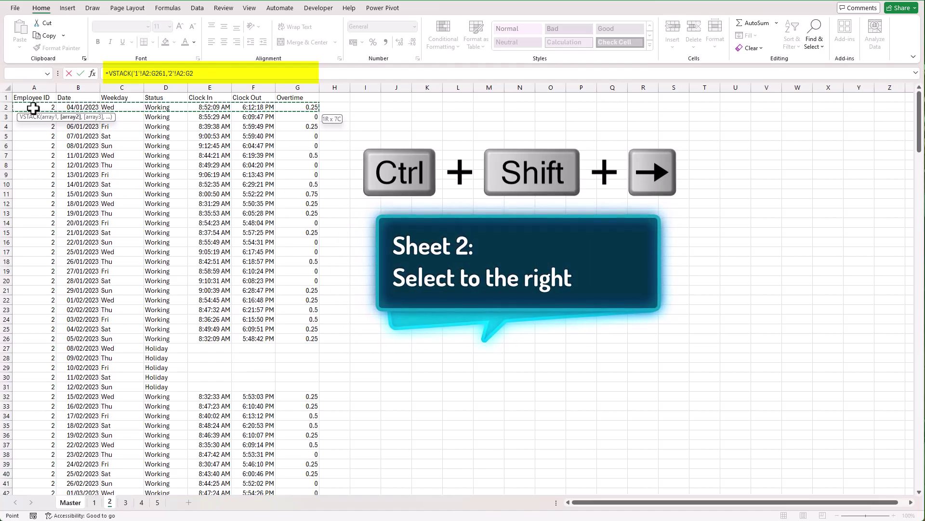
key(ctrl+shift+Down)
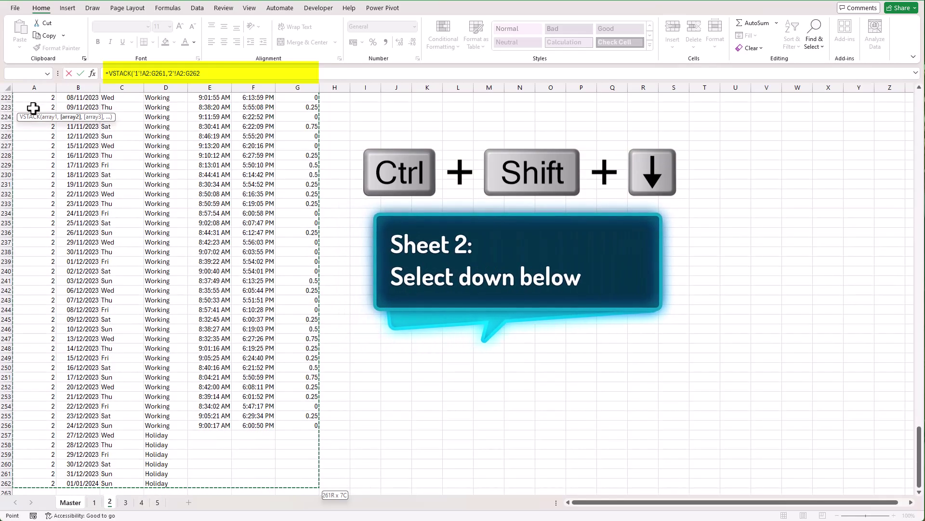
key(Return)
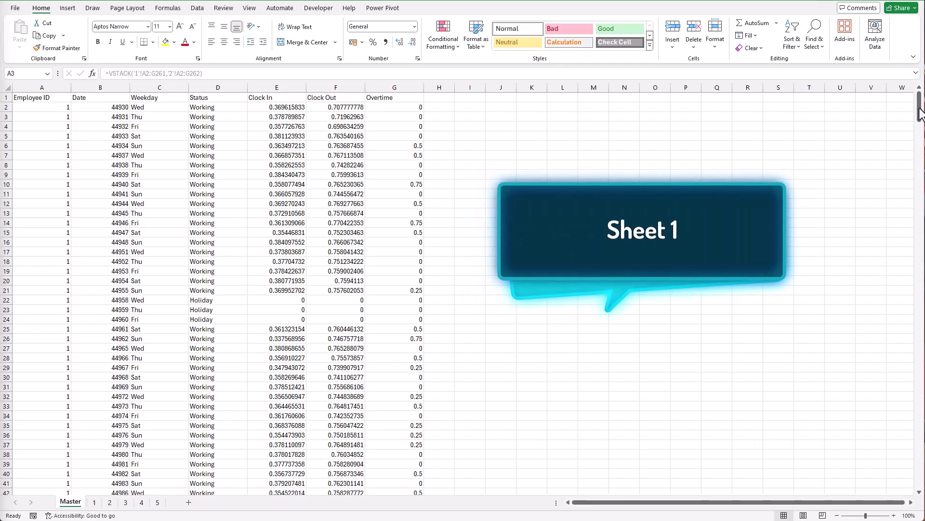
- Format the Master sheet's Date column as dates and its Clock In and Clock Out columns as times
drag(918, 104, 901, 450)
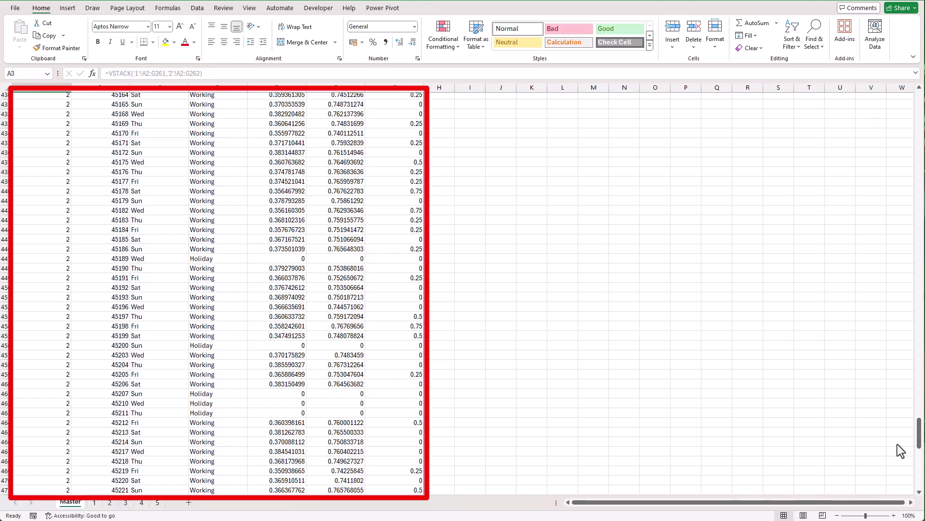
key(ctrl+Home)
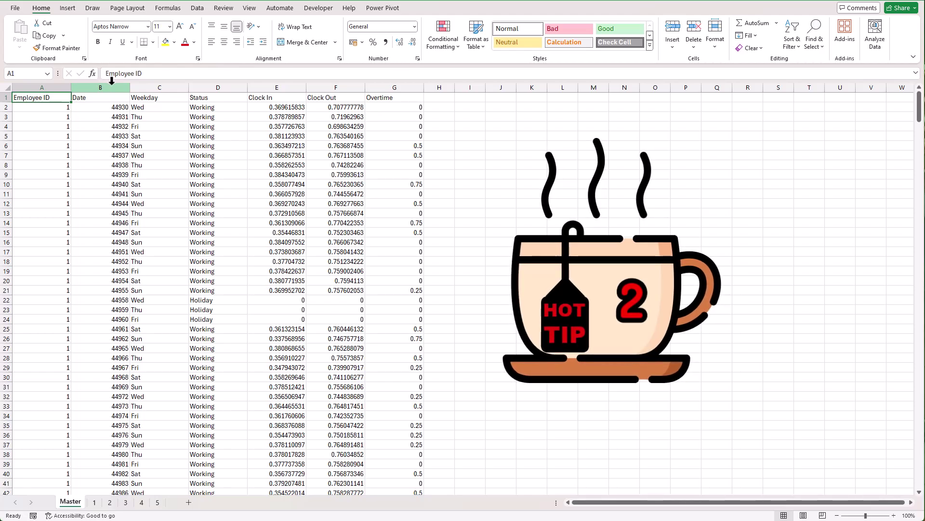
click(53, 87)
click(106, 88)
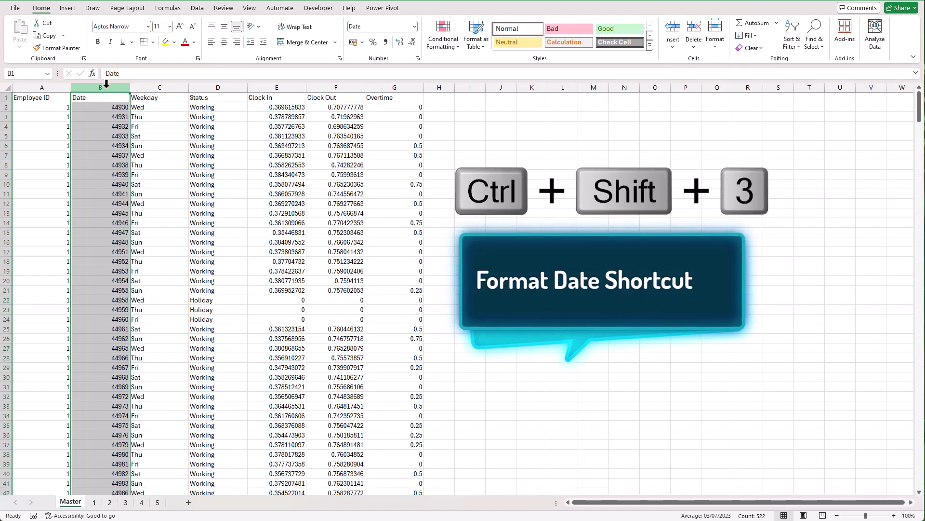
key(ctrl+shift+3)
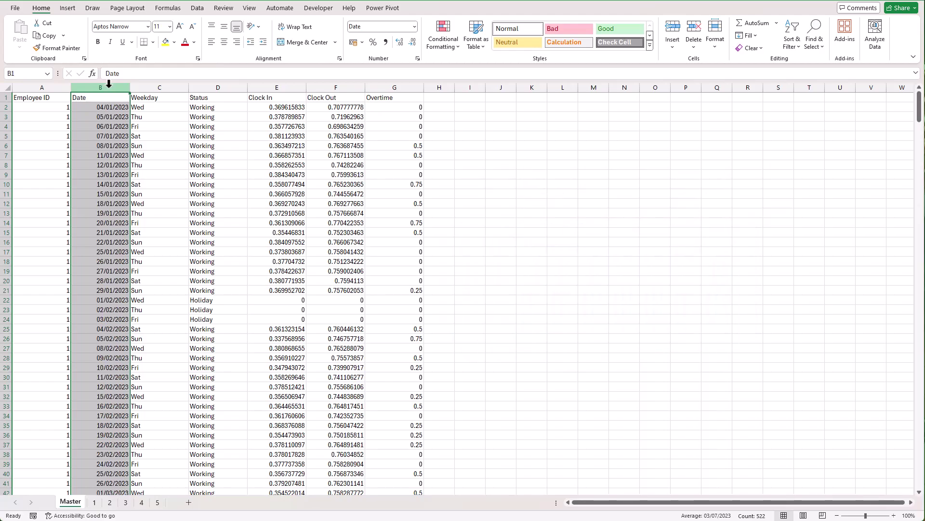
drag(277, 87, 356, 86)
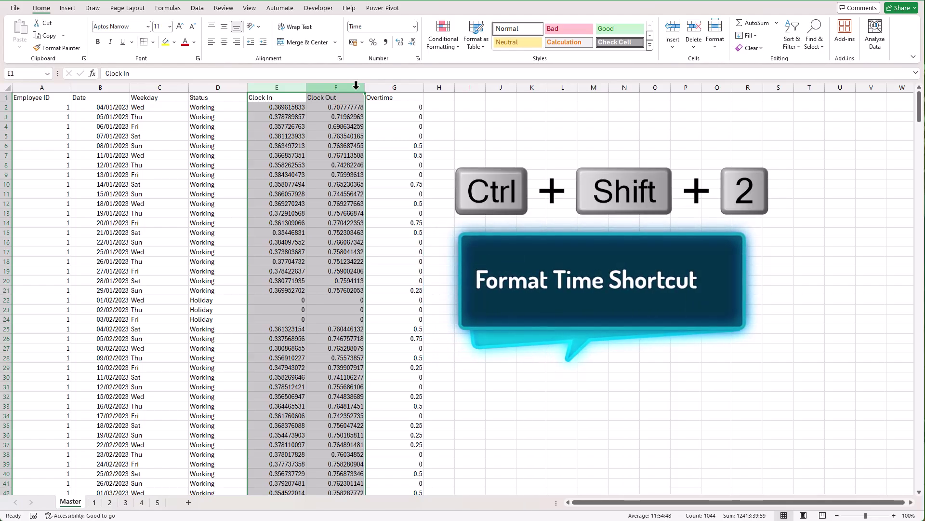
key(ctrl+shift+2)
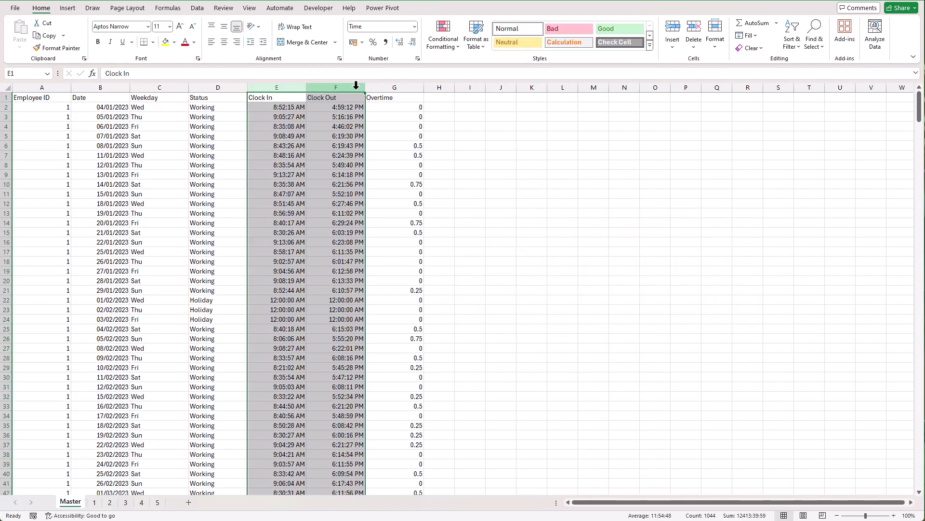
- Restart cell A2's formula in Master as a VSTACK with a 3D reference spanning sheets 1 to 5
click(357, 97)
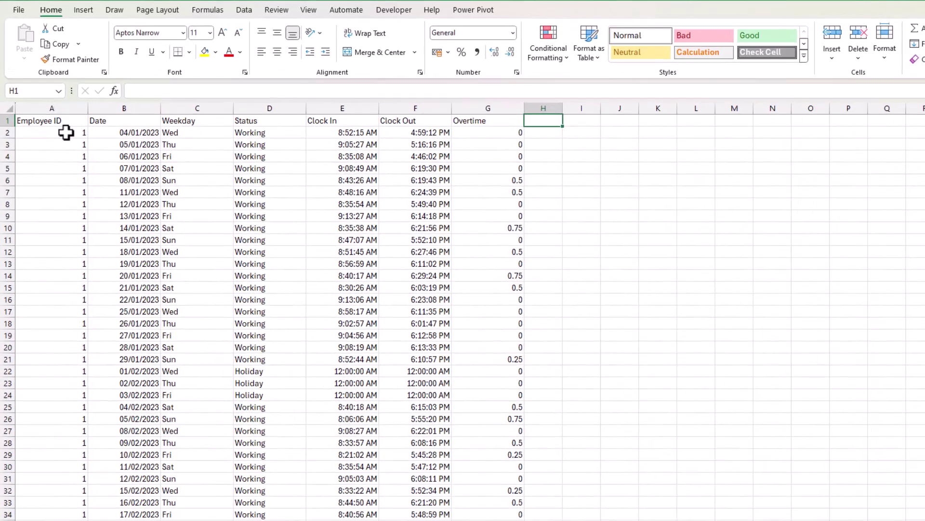
click(53, 107)
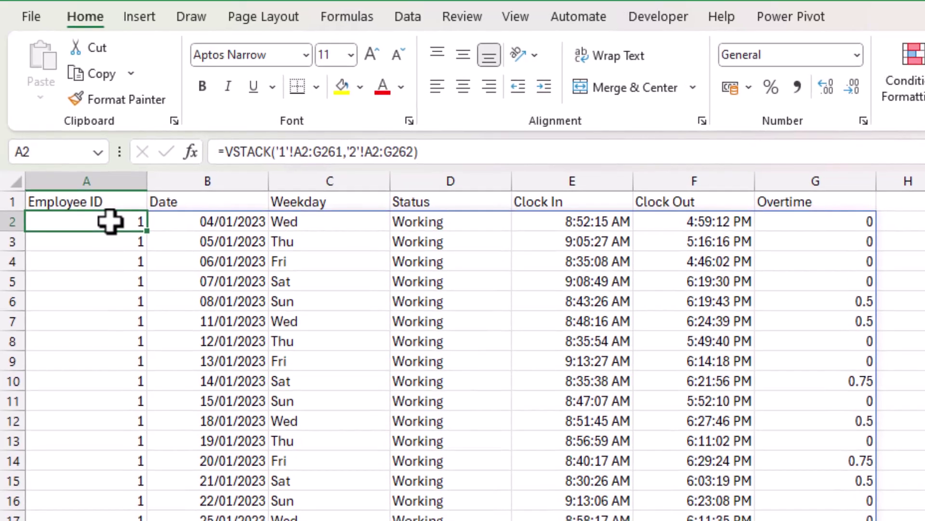
drag(276, 153, 407, 154)
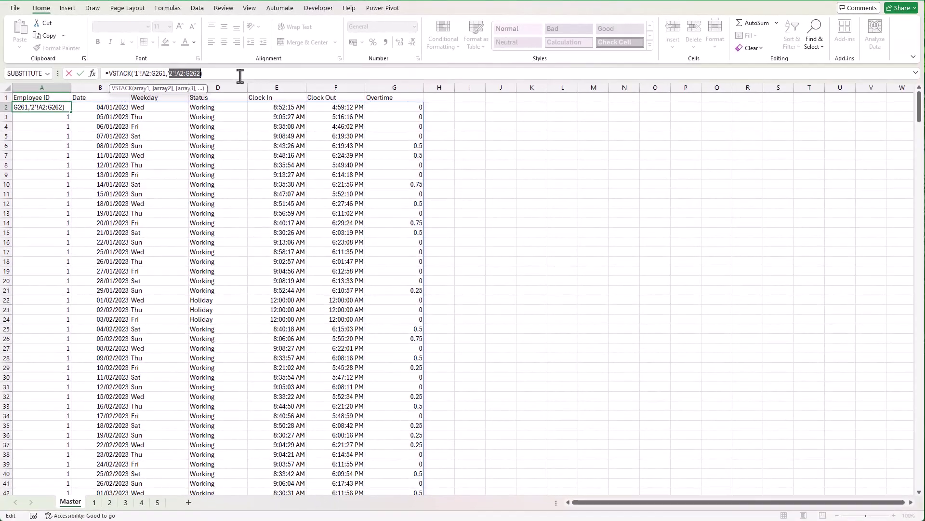
click(240, 75)
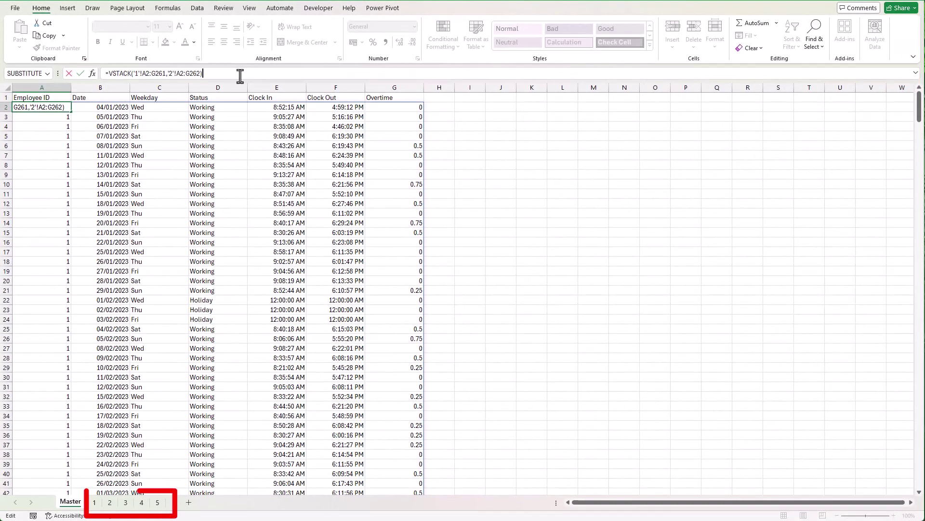
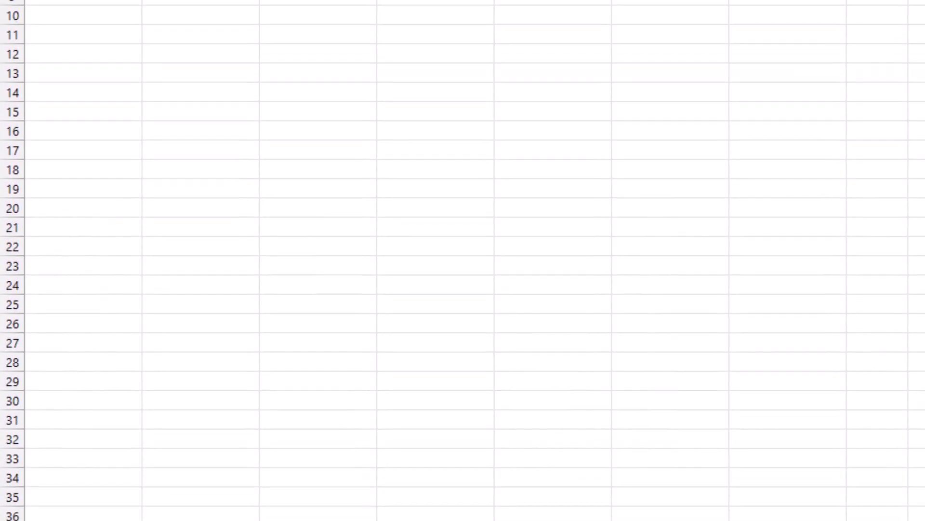
click(195, 484)
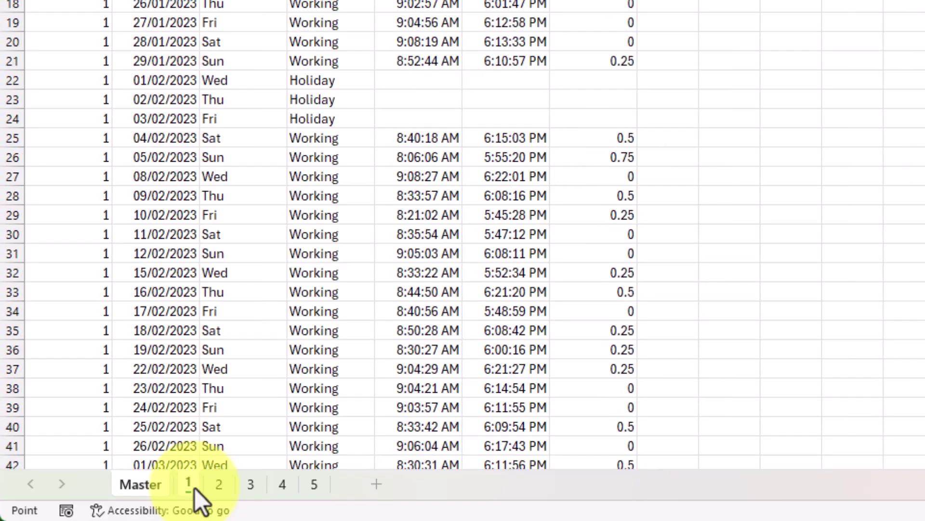
key(shift)
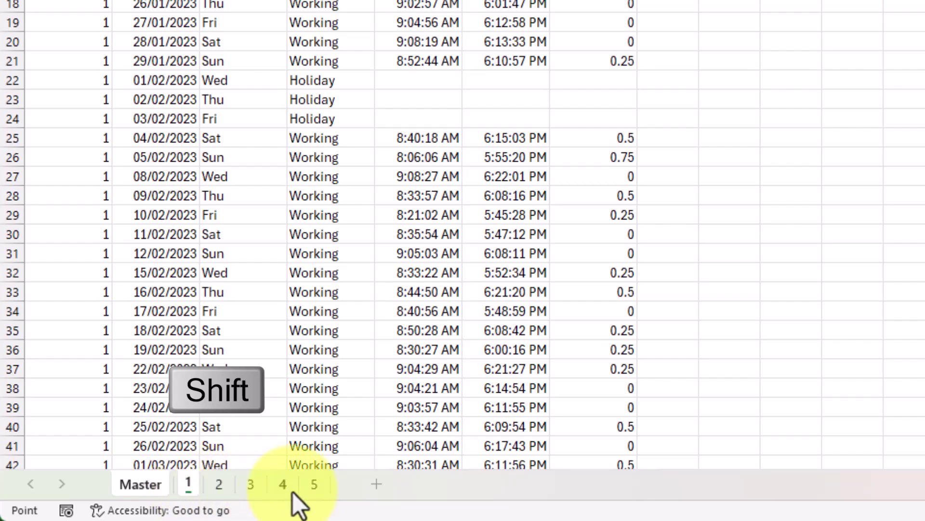
shift+click(320, 490)
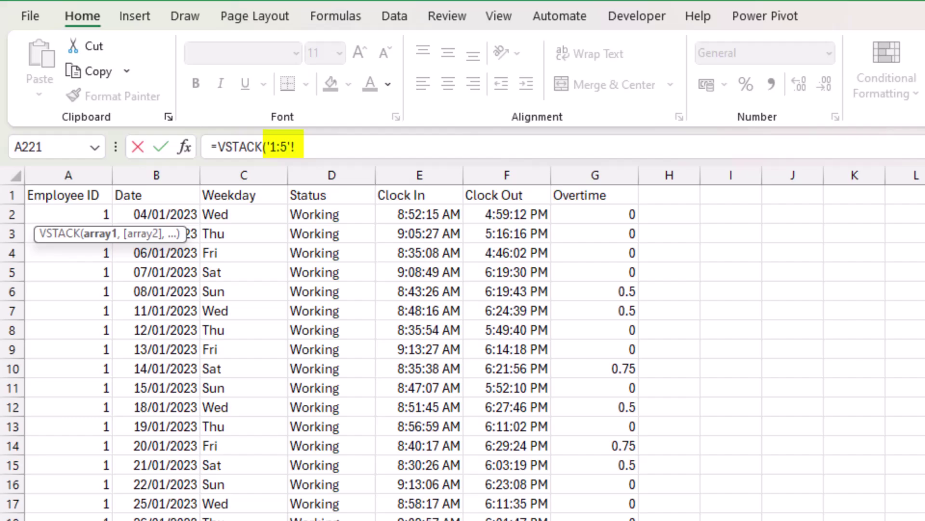
- Complete the sheets 1 to 5 reference with range A2:G261 and enter the VSTACK formula
click(50, 210)
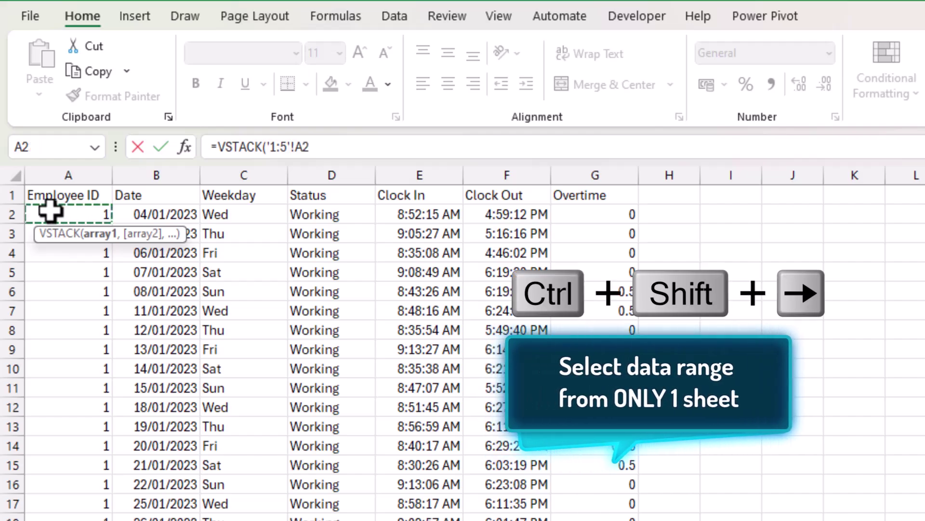
key(ctrl+shift+Right)
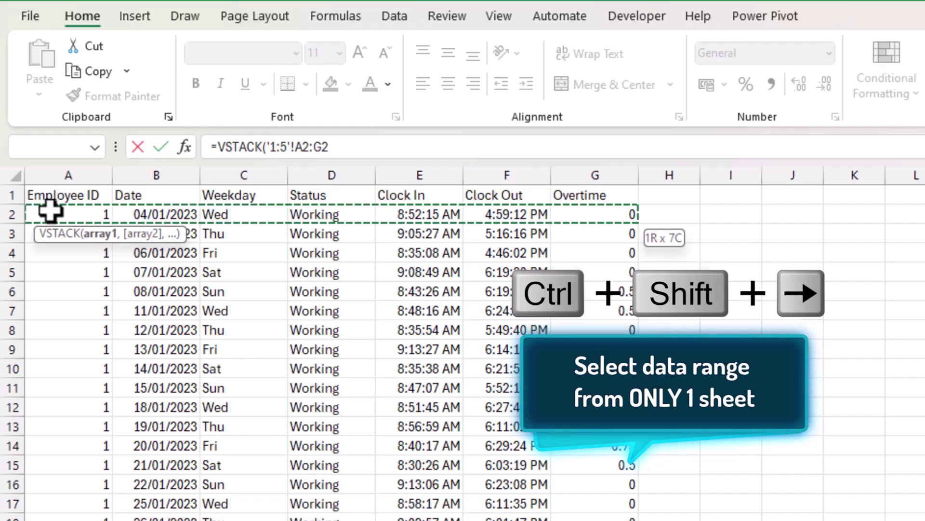
key(ctrl+shift+Down)
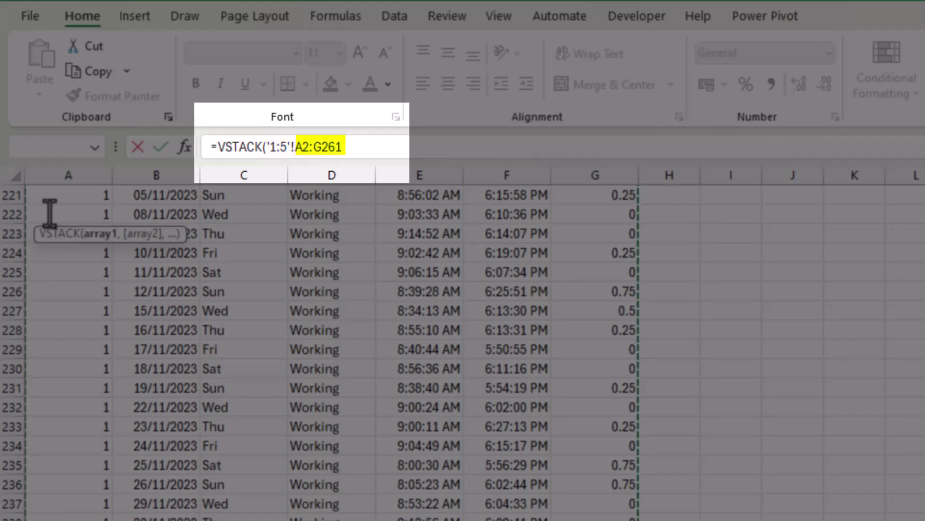
text())
key(Return)
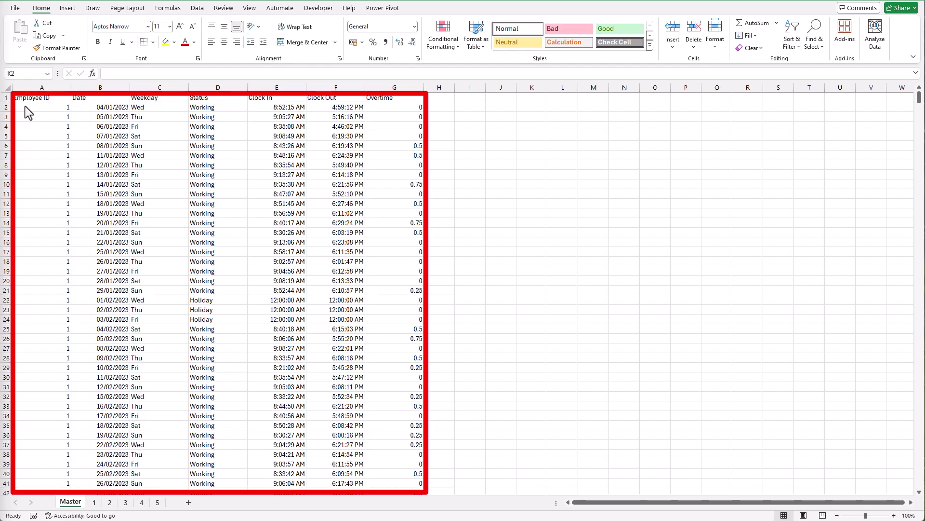
- Look through the stacked rows in Master and inspect the VSTACK formula in cell A2
drag(919, 96, 909, 314)
drag(916, 156, 920, 84)
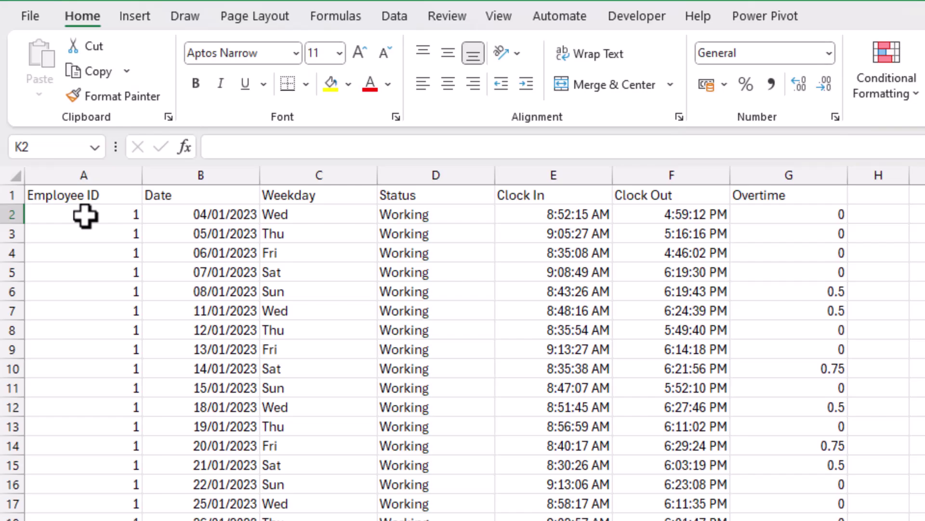
click(85, 215)
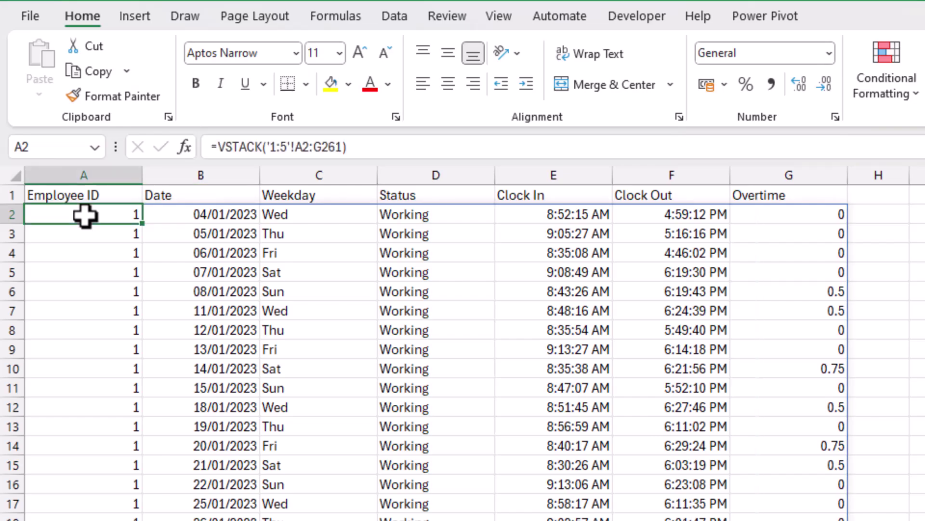
click(373, 147)
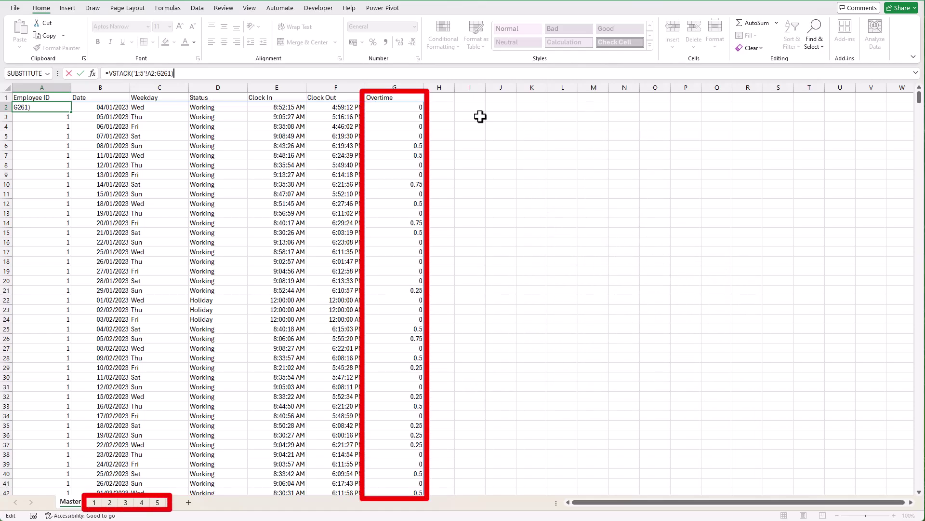
key(Escape)
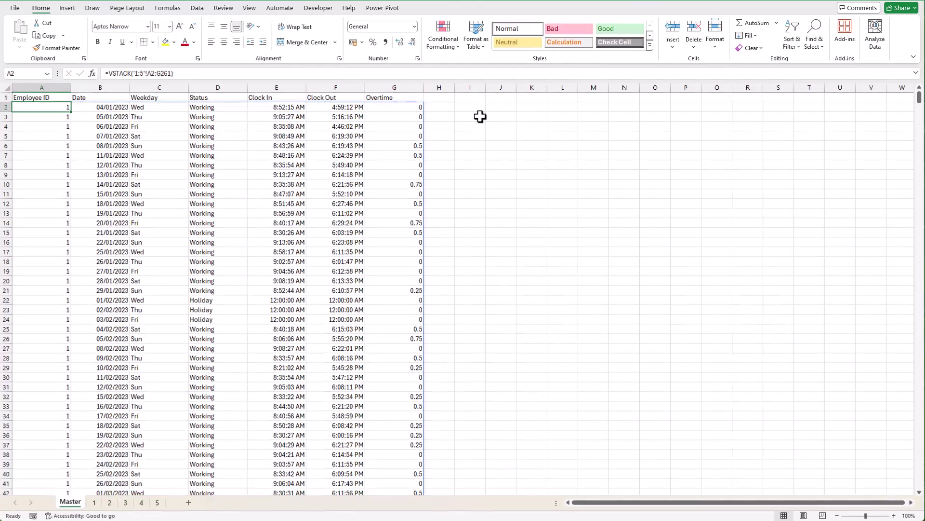
- Sum the Overtime column G across sheets 1 to 5 in cell J2 of Master with =SUM('1:5'!G:G)
text(=)
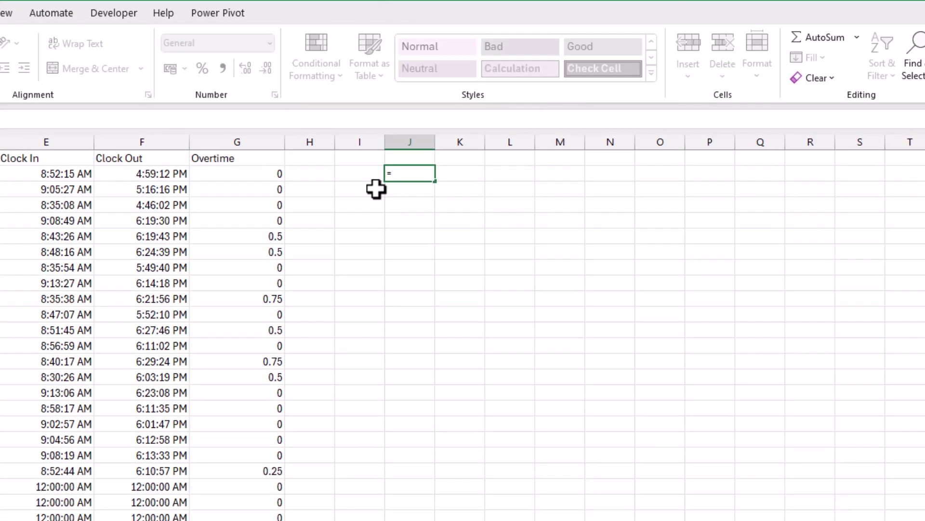
text(sum)
key(Tab)
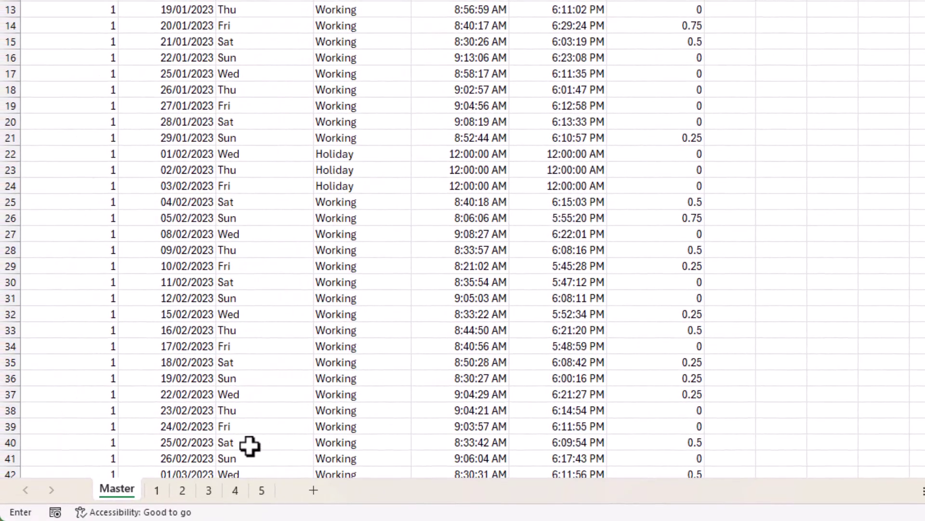
click(156, 490)
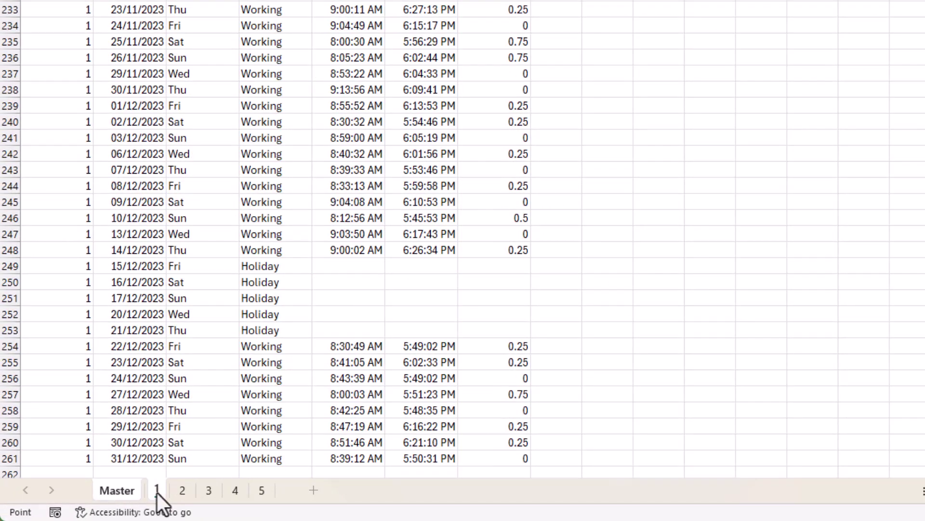
shift+click(273, 494)
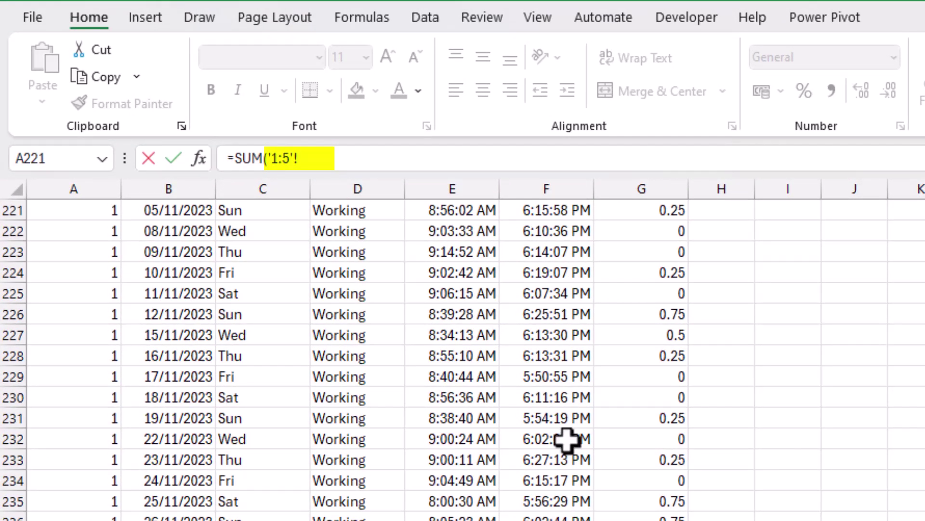
click(646, 192)
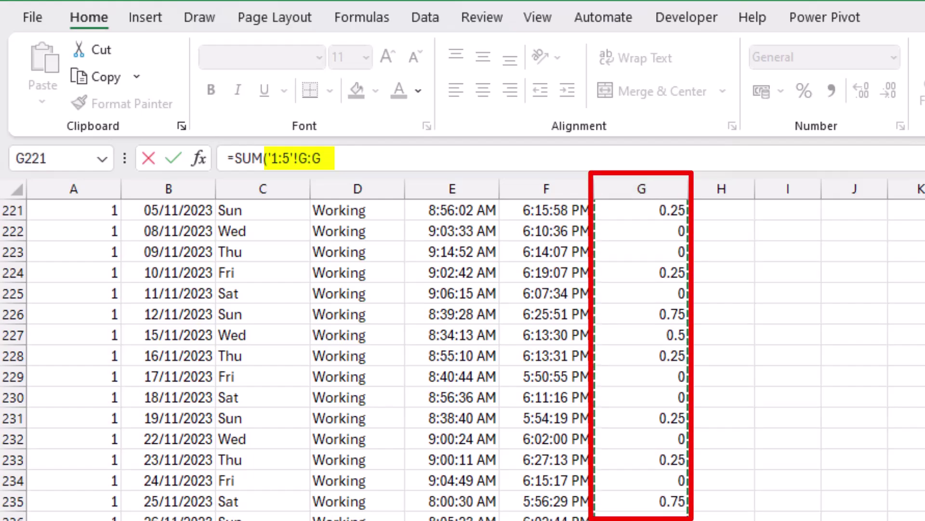
key(Return)
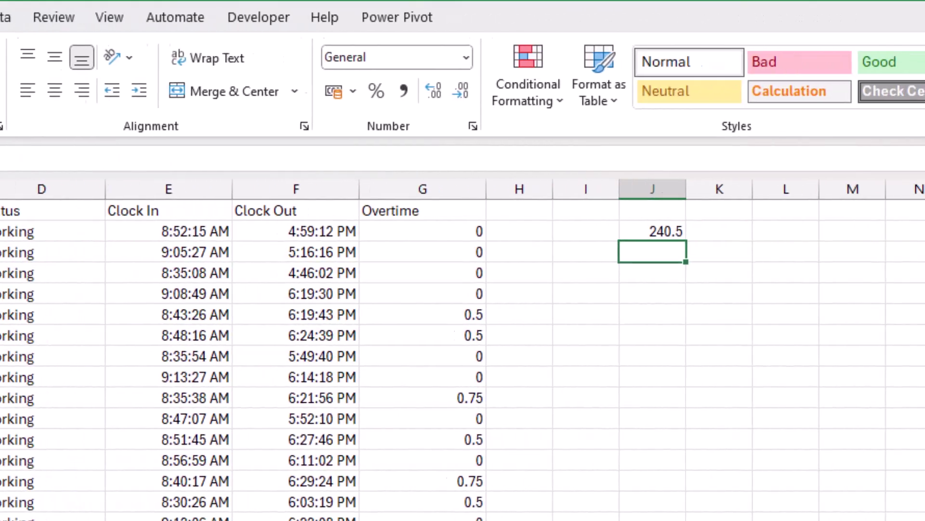
click(540, 233)
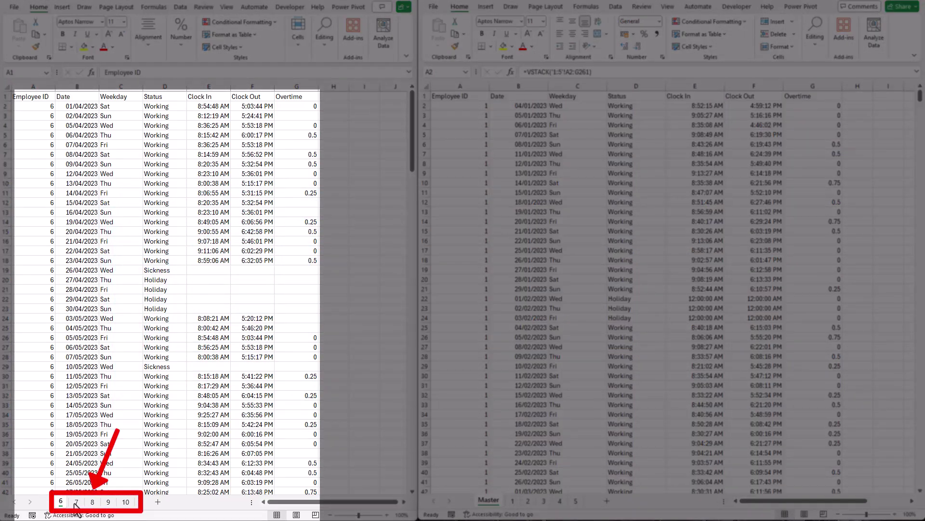
- Examine timesheets 6, 7 and 8 in the second workbook alongside Master's VSTACK formula in A2
click(77, 502)
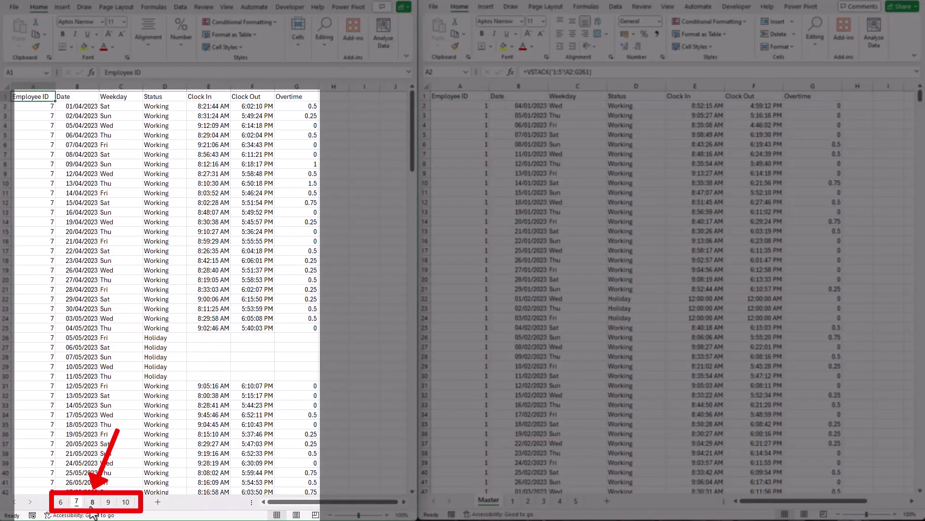
click(92, 502)
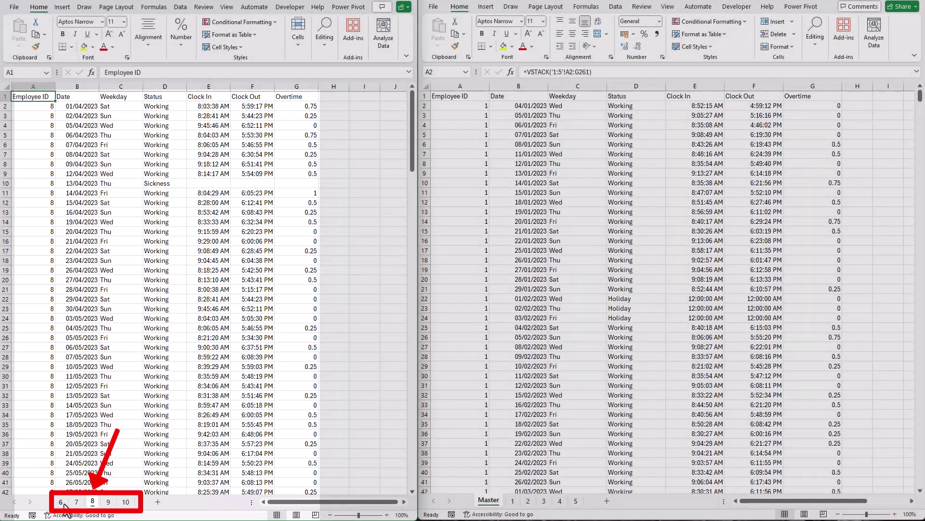
click(61, 502)
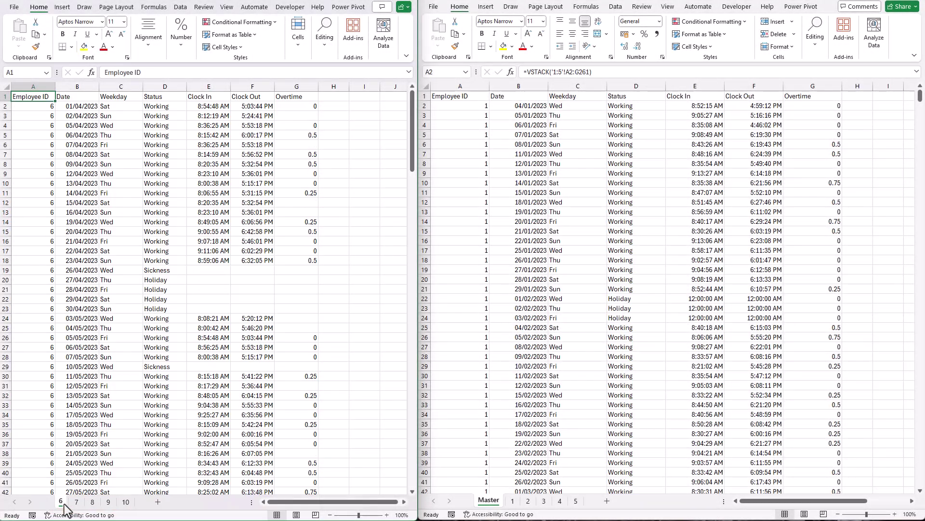
click(465, 107)
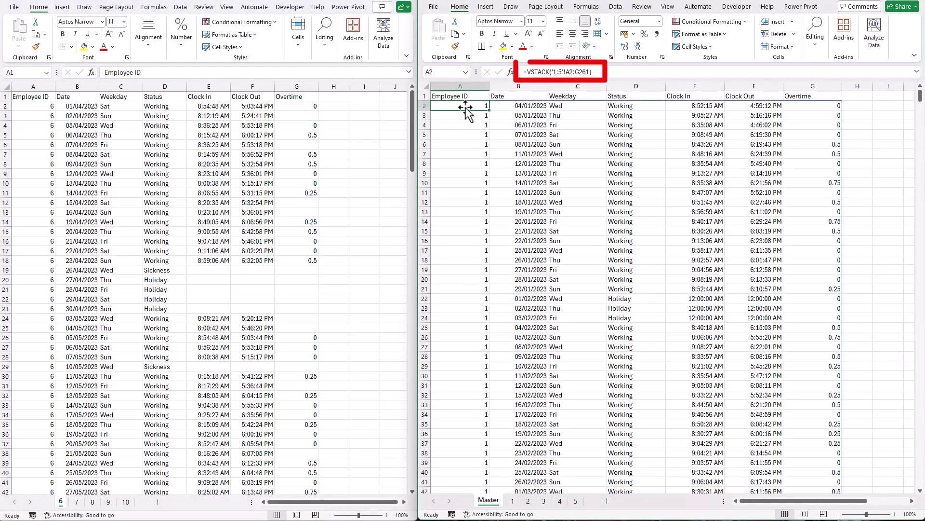
- Move sheet 6 from the second workbook into the Master workbook, directly after sheet 5
click(62, 506)
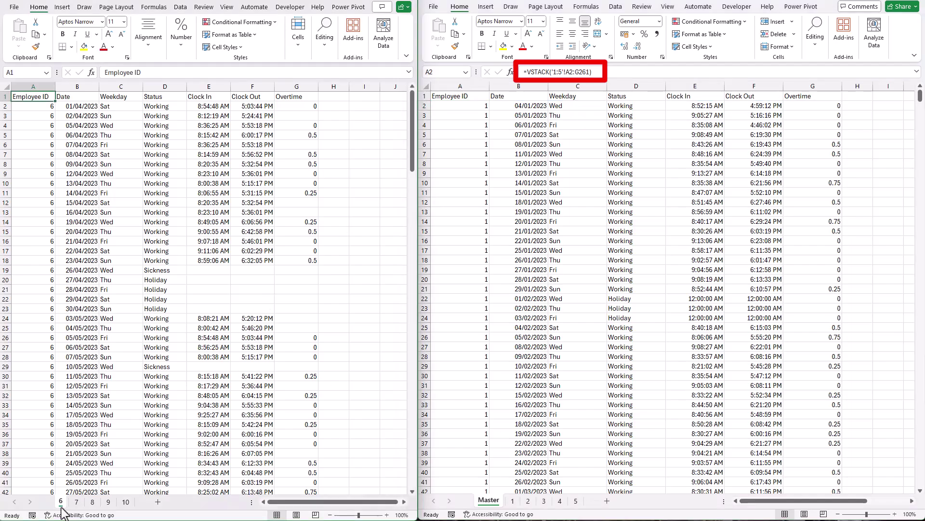
click(473, 106)
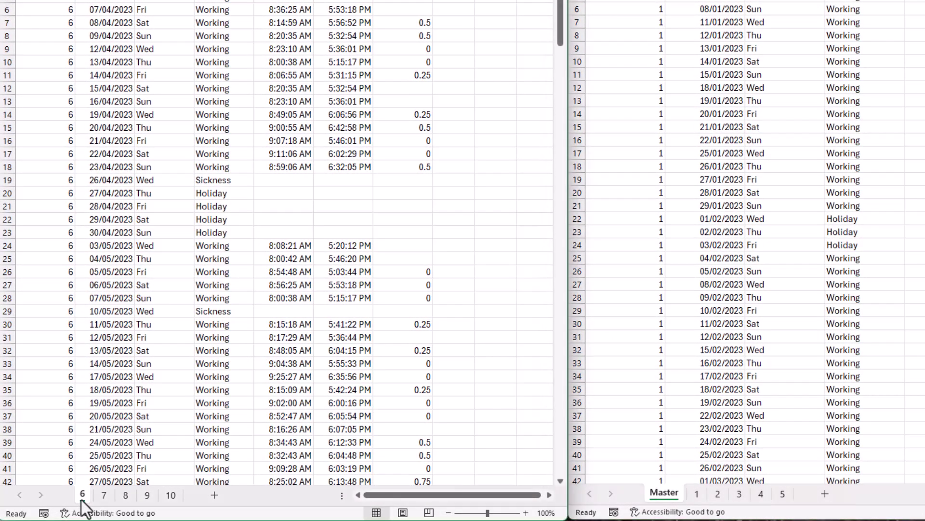
drag(766, 418, 800, 473)
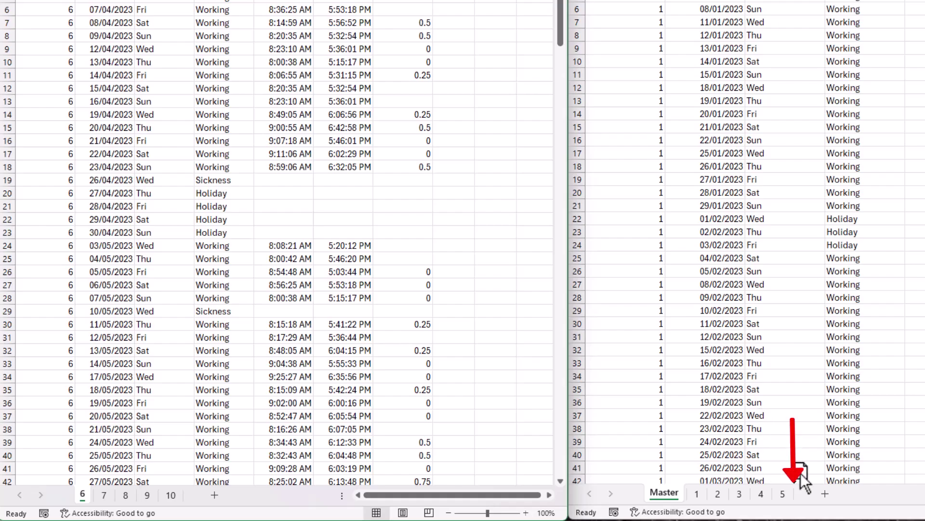
drag(801, 473, 800, 473)
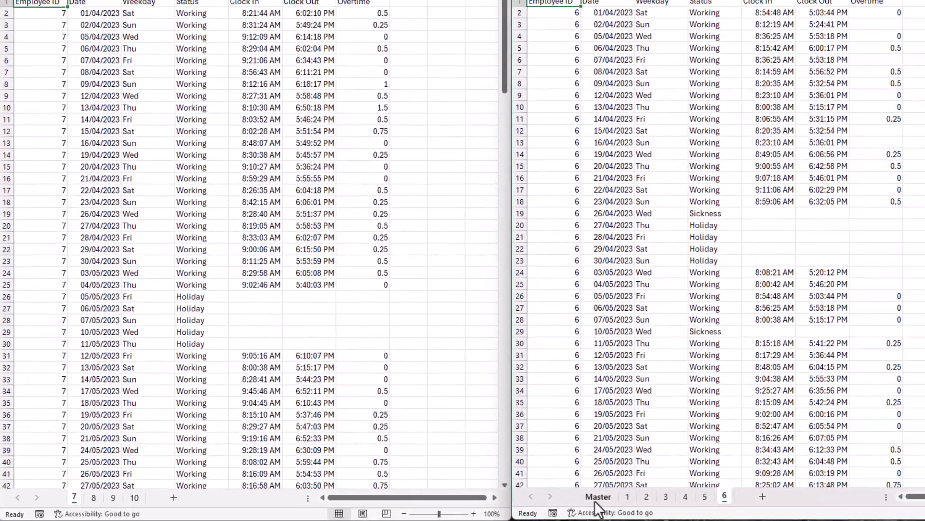
- Add filters to the Master sheet's header row and check which employees the Employee ID filter lists
click(597, 497)
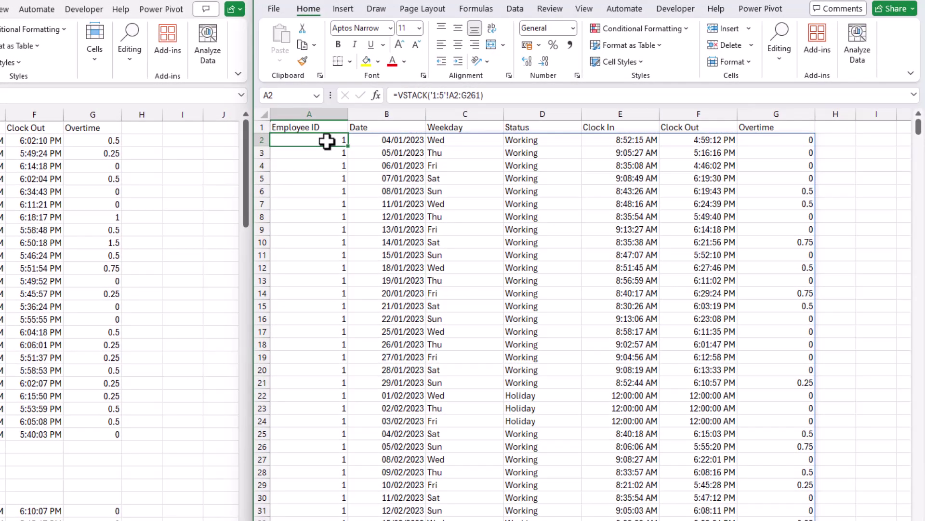
key(Up)
key(ctrl+shift+l)
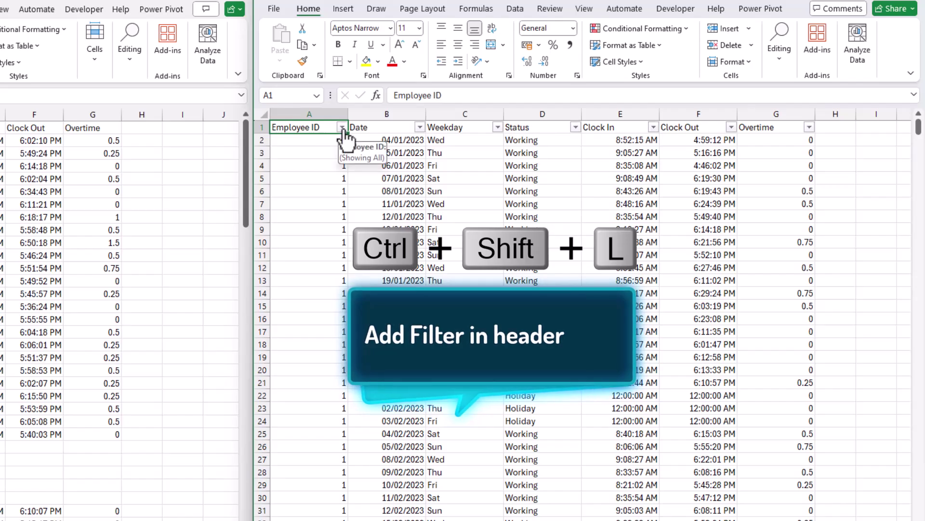
click(341, 127)
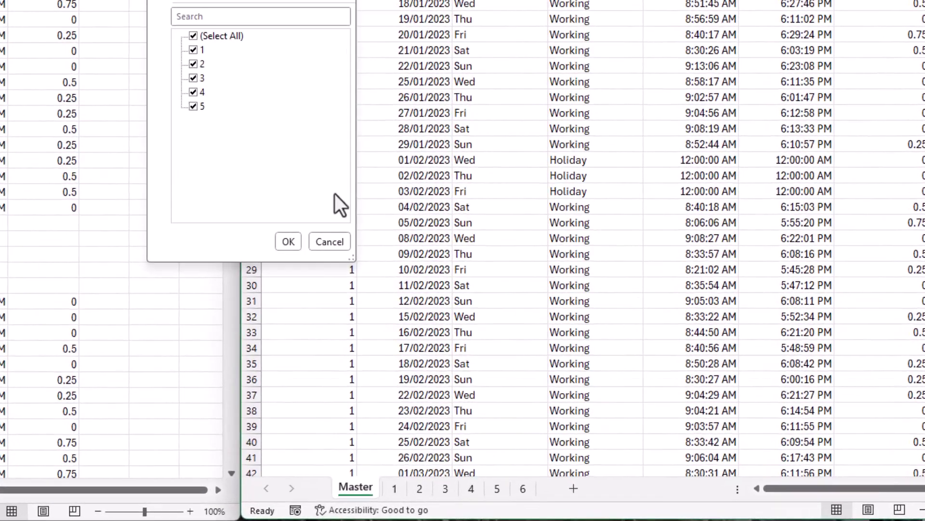
click(472, 348)
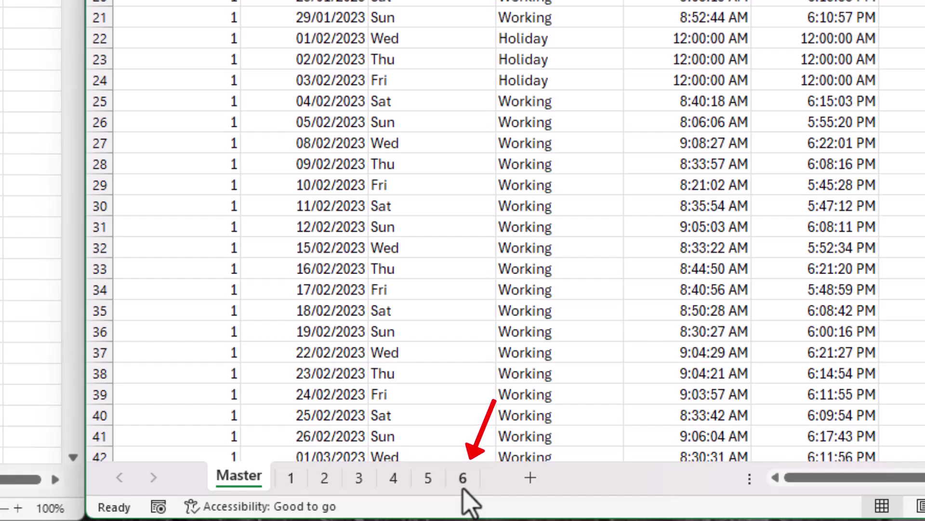
- Move sheet 6 between sheets 2 and 3 so it falls inside the 1:5 sheet range
click(292, 488)
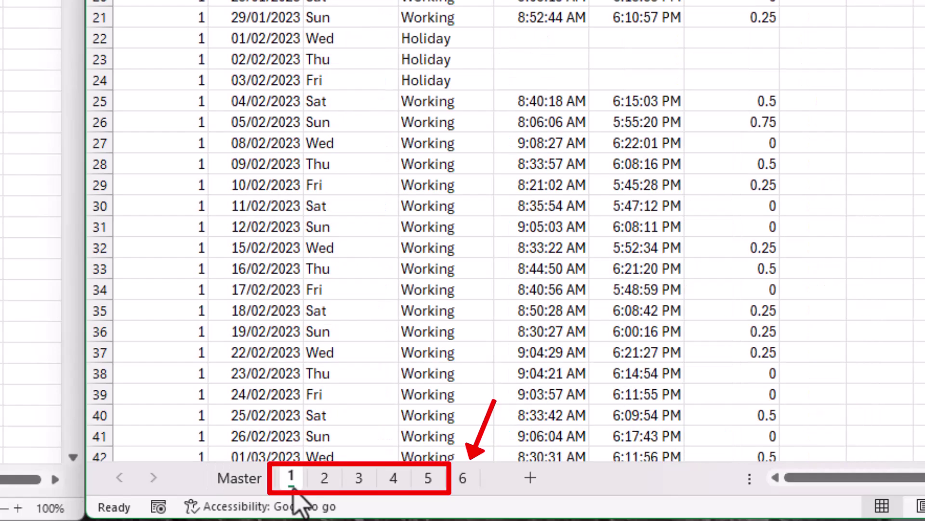
shift+click(429, 486)
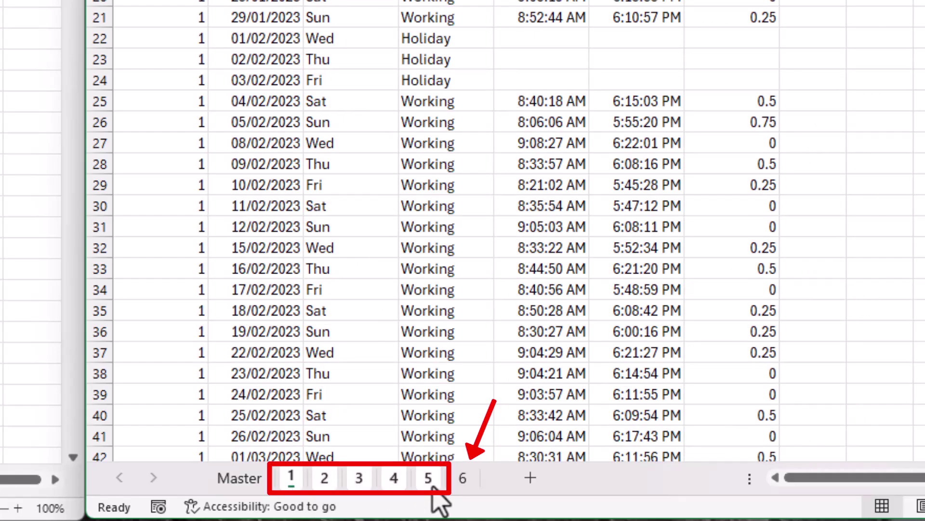
click(467, 479)
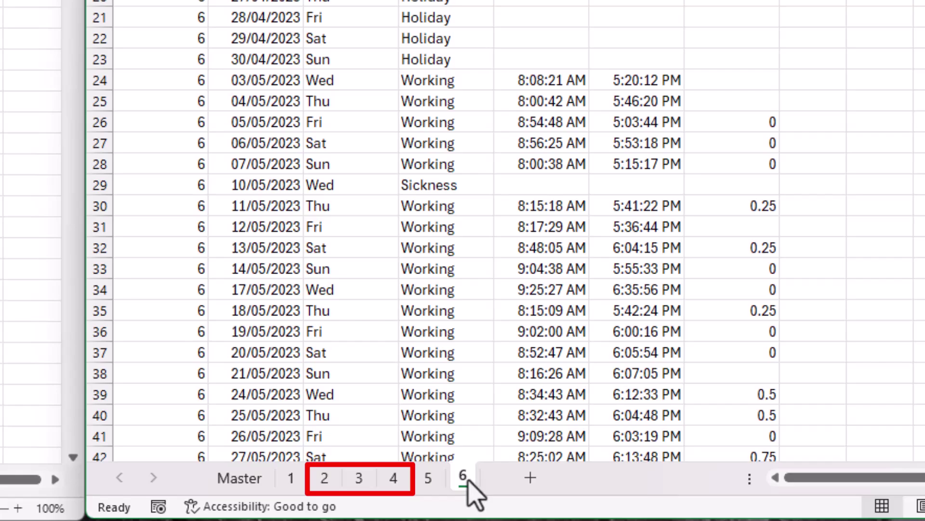
mouse_move(468, 478)
mouse_down()
mouse_move(471, 464)
mouse_move(358, 430)
mouse_up()
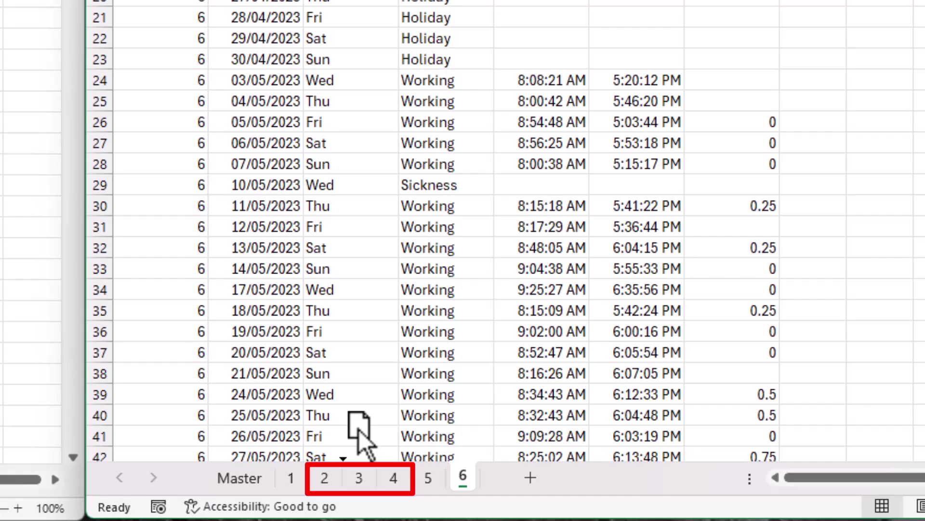
drag(360, 429, 359, 429)
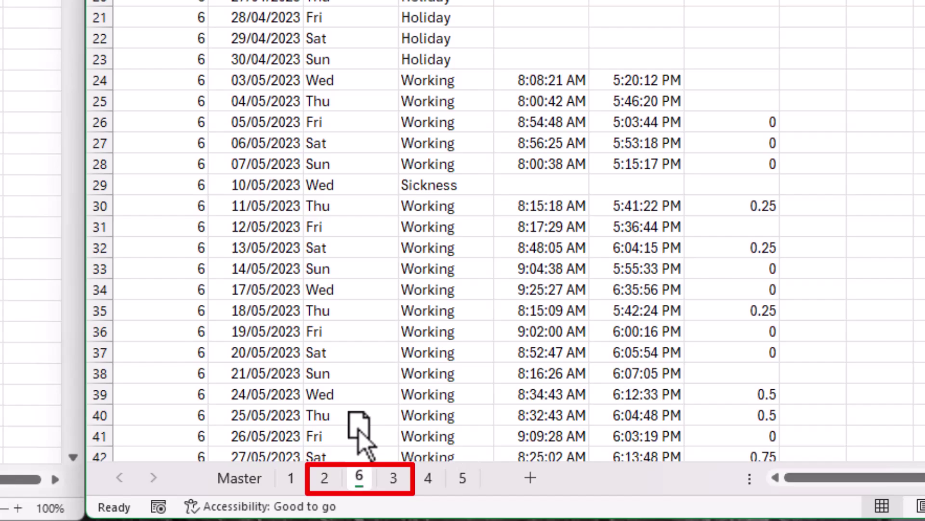
- Filter the Master sheet's Employee ID column to show only the rows with 0
click(241, 478)
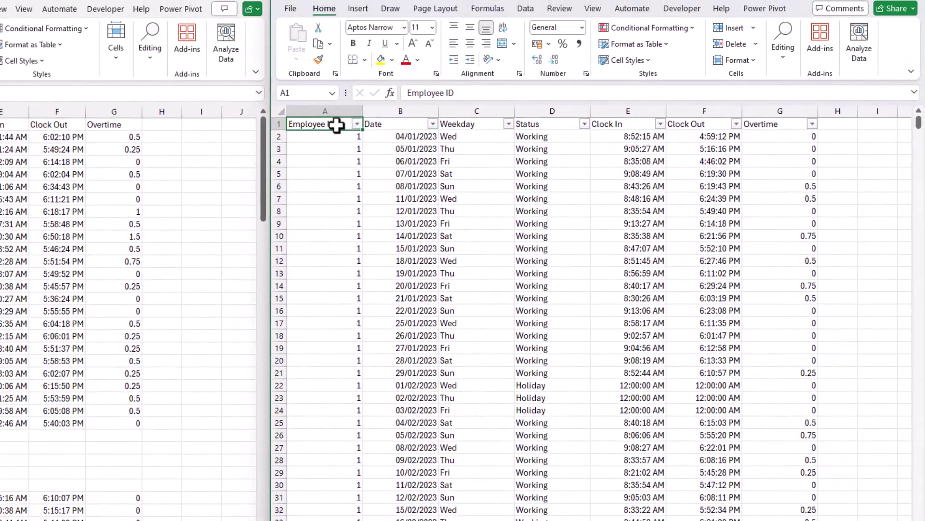
click(356, 123)
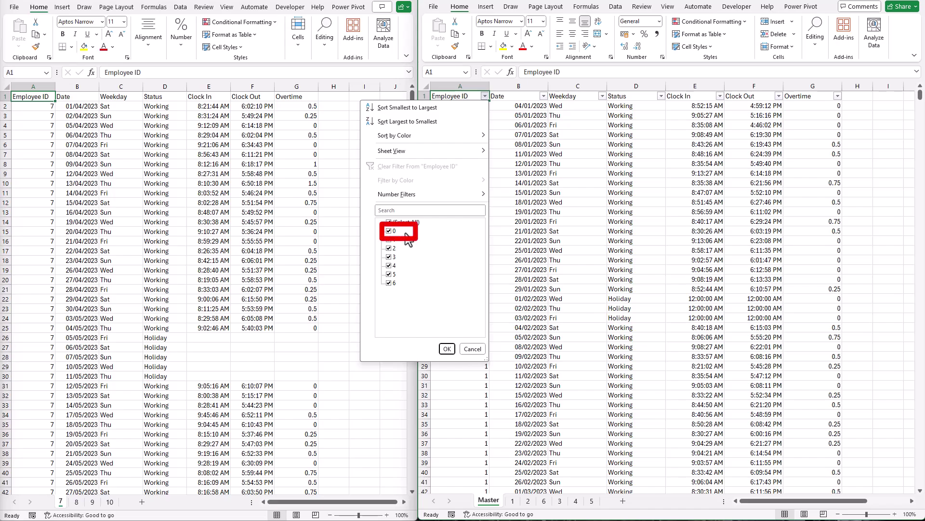
click(389, 222)
click(389, 231)
click(447, 349)
scroll(452, 342, down, 5)
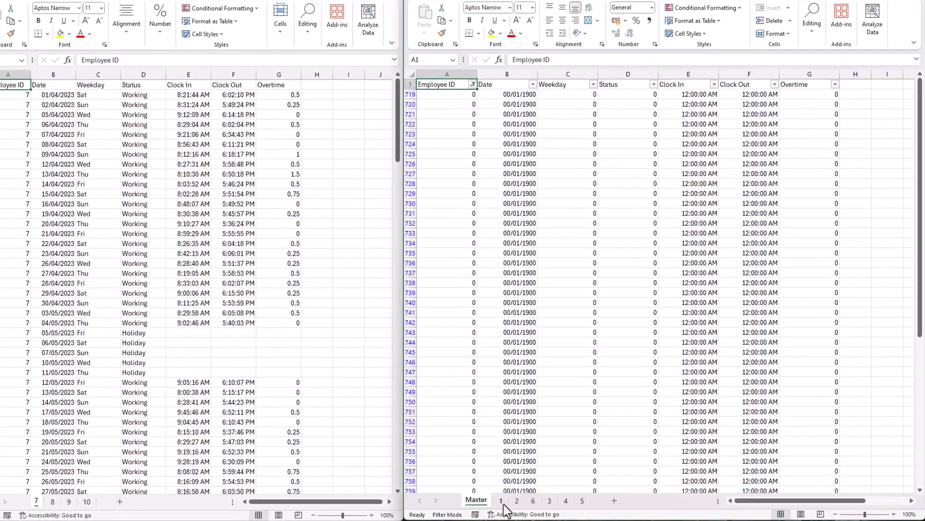
- Add header filters to sheet 1, check the months its Date filter covers, and select the Date column to count its entries
click(514, 502)
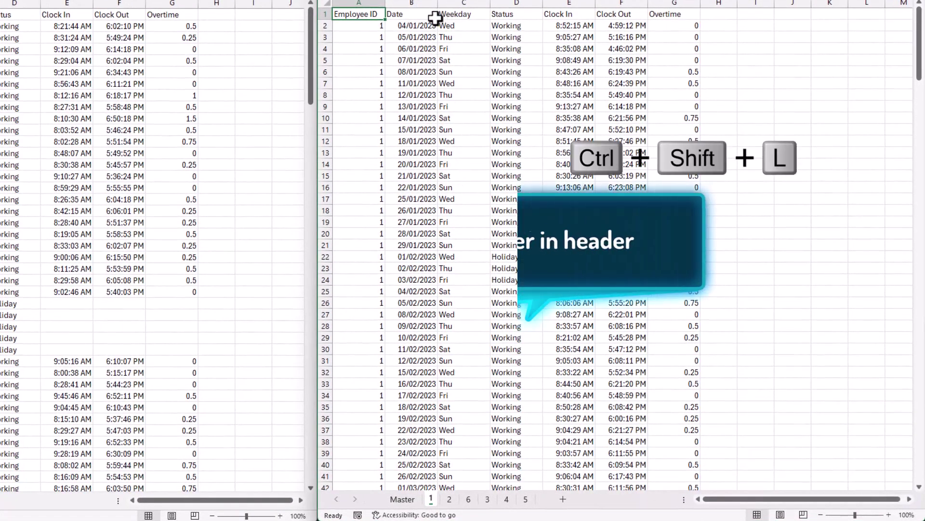
click(434, 17)
key(ctrl+shift+l)
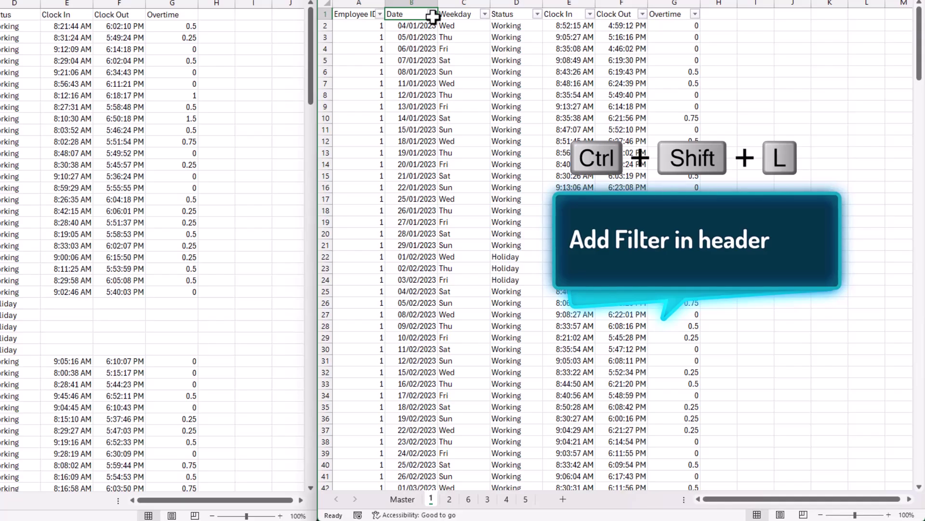
click(432, 15)
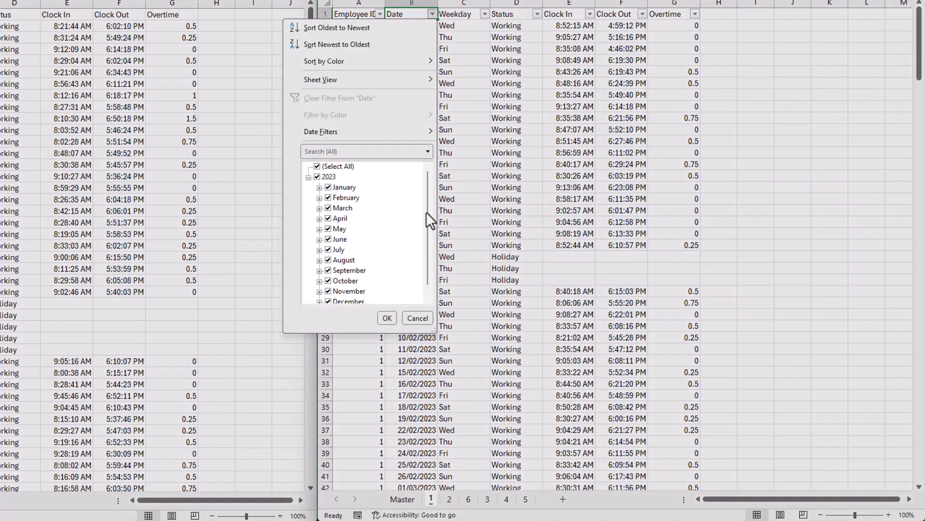
drag(427, 213, 424, 238)
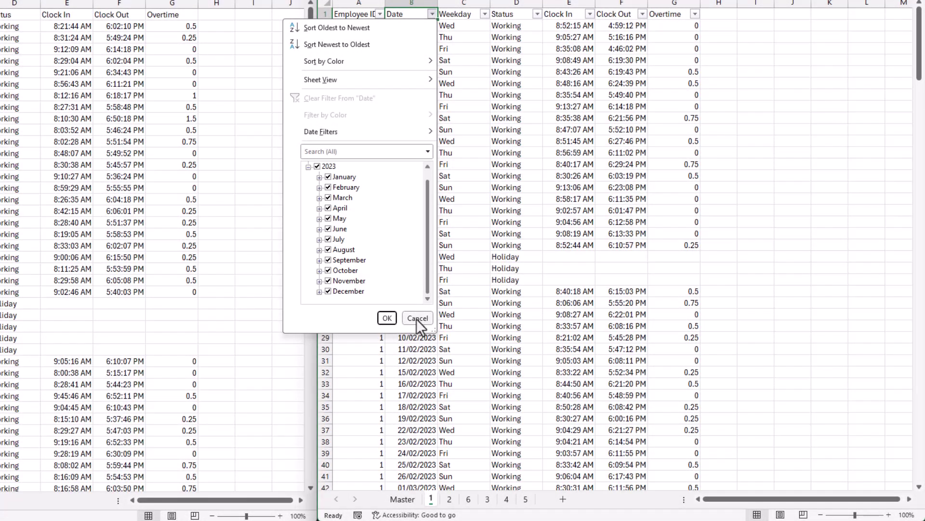
click(416, 318)
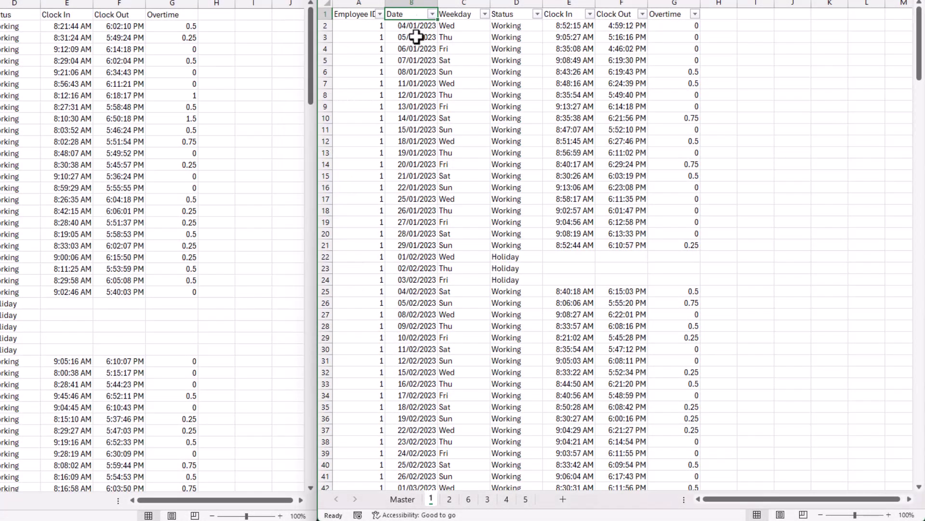
click(412, 3)
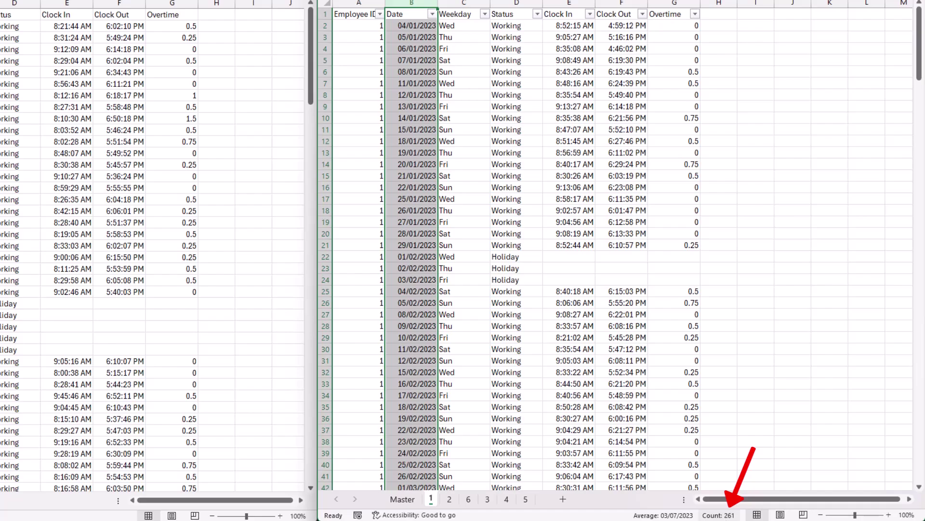
- Add header filters to sheet 6, check the months in its Date filter, and select its Date column to count the entries
click(468, 499)
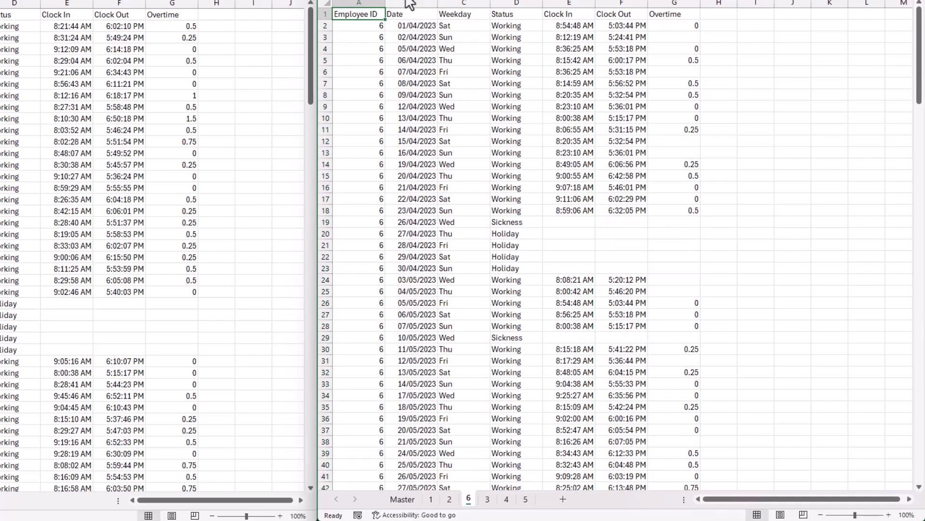
key(ctrl+shift+l)
click(433, 15)
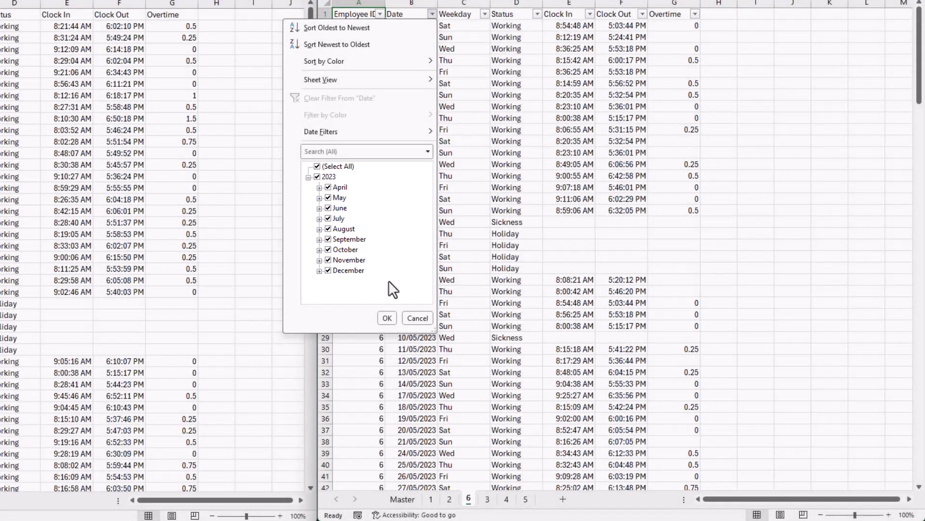
key(Escape)
click(419, 2)
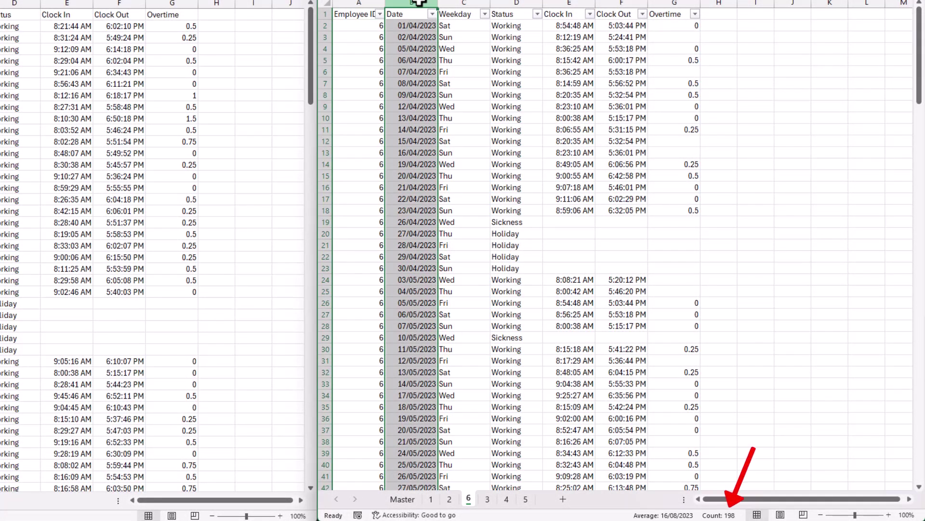
- Go to the last record on sheet 6 and select the blank rows beneath it, A199:G216
click(409, 61)
key(ctrl+Down)
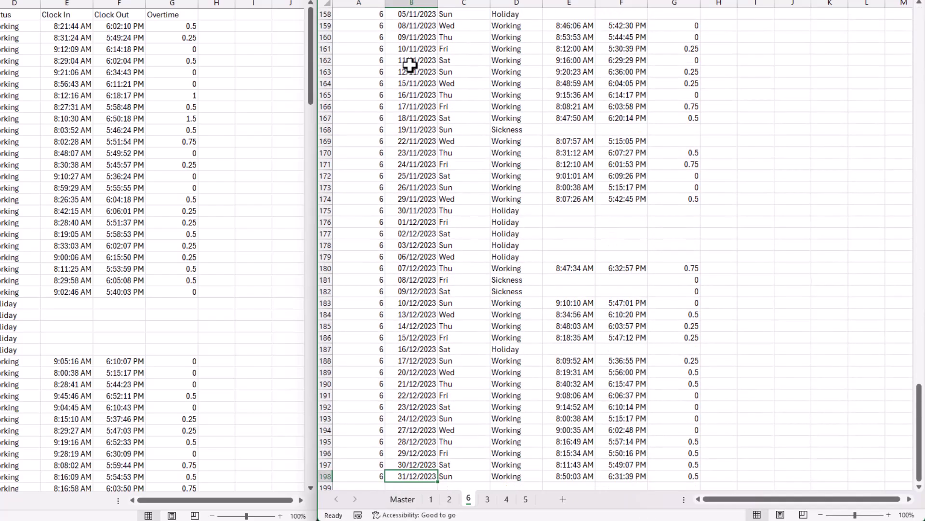
mouse_move(378, 202)
mouse_down()
mouse_move(533, 264)
mouse_move(678, 366)
mouse_move(689, 399)
mouse_up()
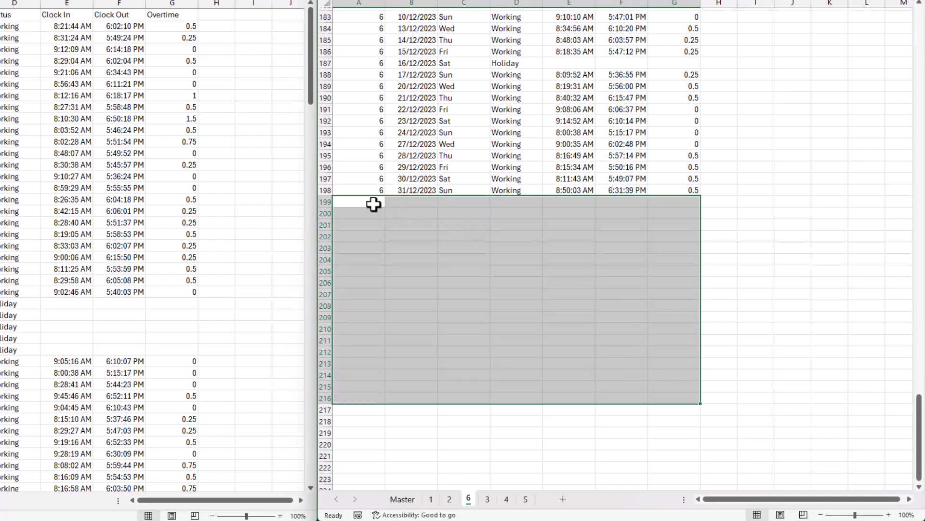
- Filter Master's Employee ID column to exclude 0 while keeping IDs 1 to 6, and recheck the filter list
click(403, 499)
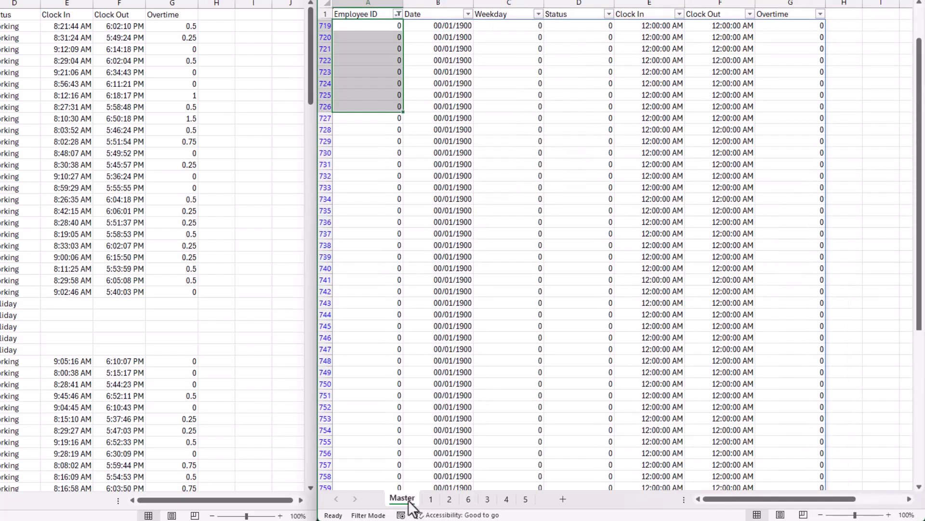
click(385, 26)
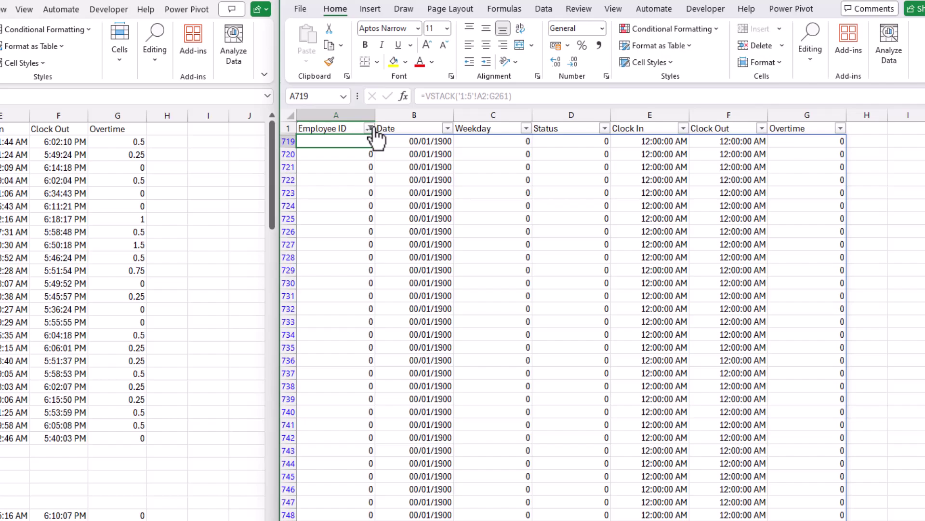
click(371, 128)
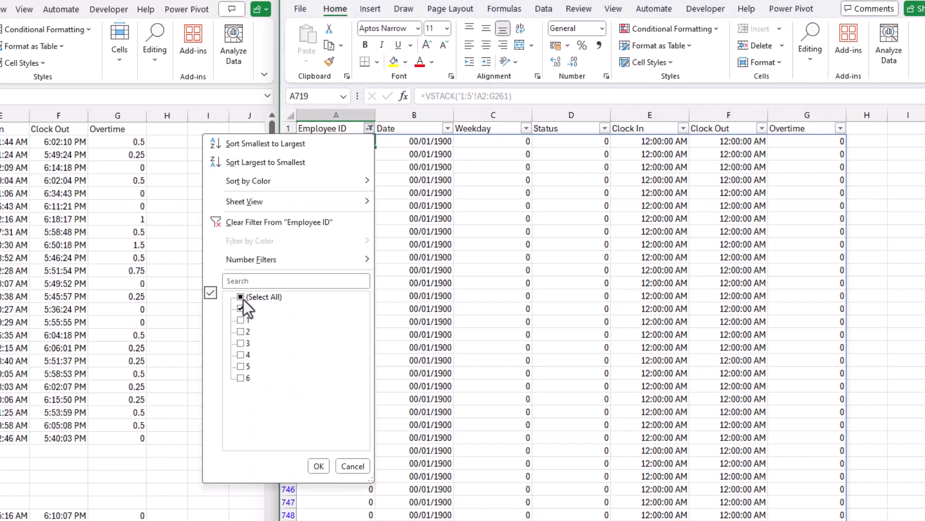
click(240, 297)
click(241, 308)
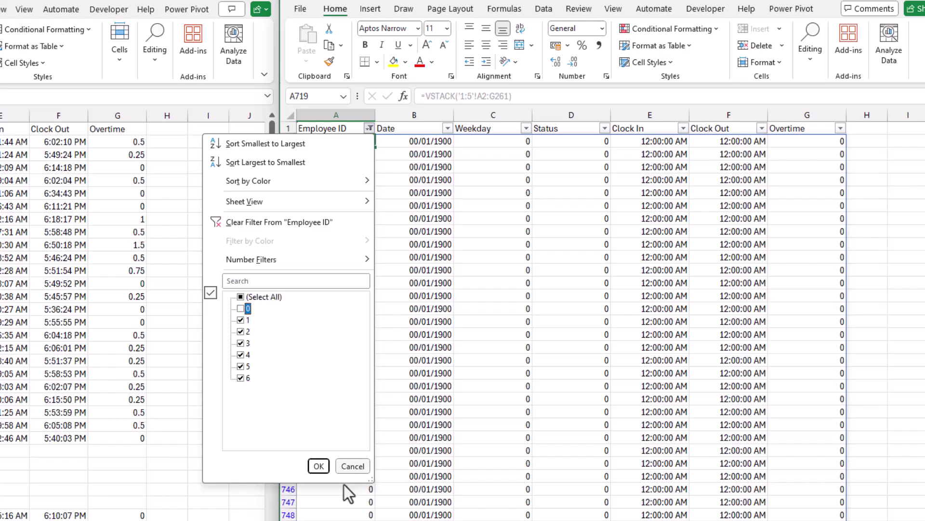
click(319, 466)
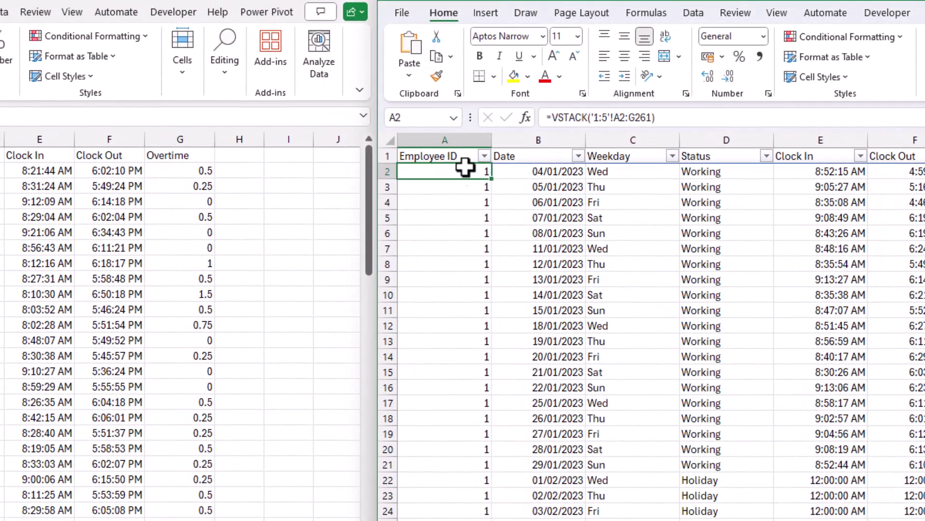
click(484, 155)
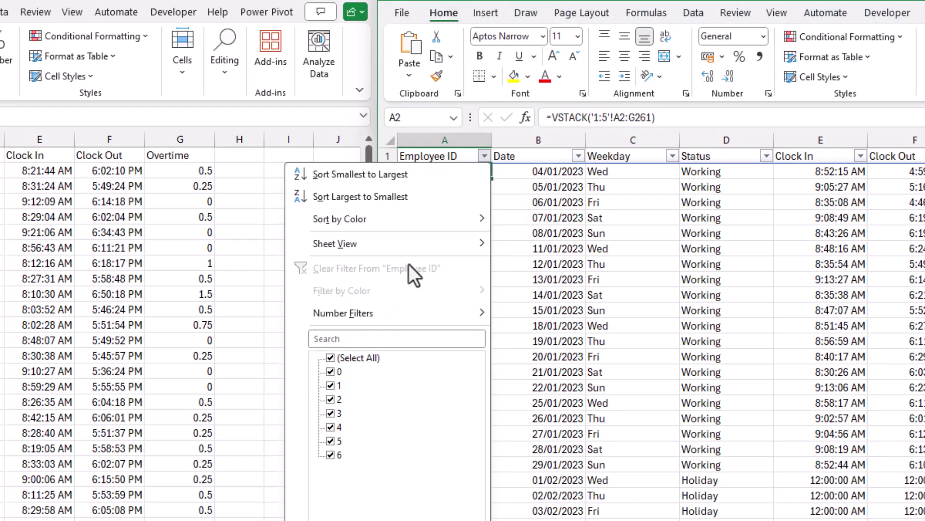
key(Escape)
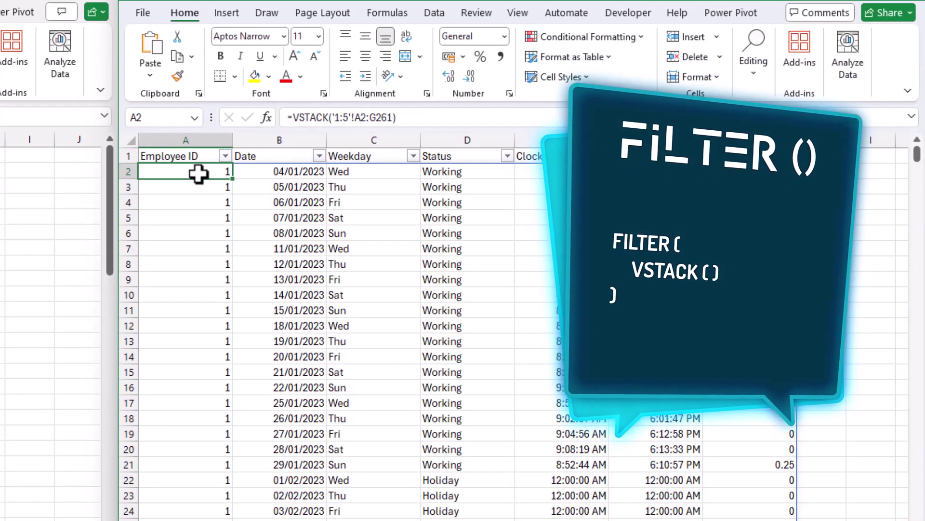
- Wrap the VSTACK formula in Master's cell A2 in a FILTER function, using VSTACK('1:5'!A2:G261) as the array argument
click(294, 117)
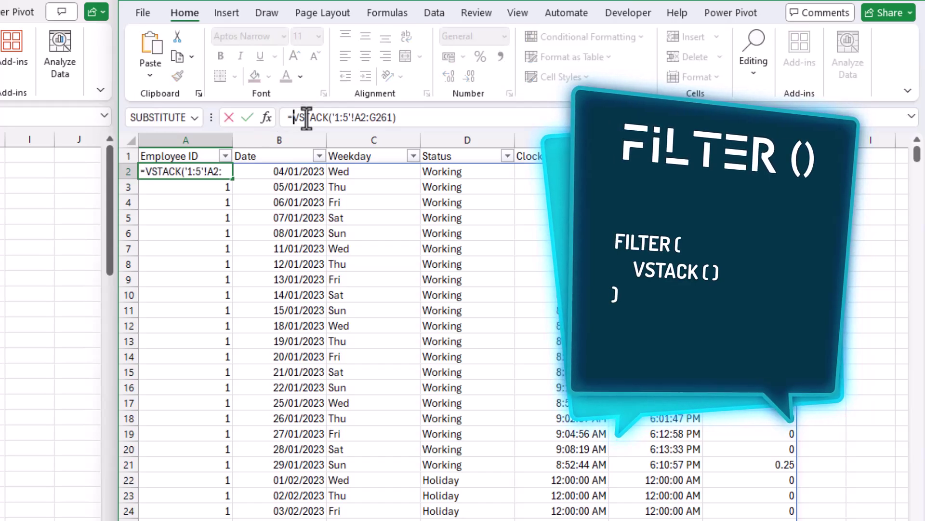
text(filter()
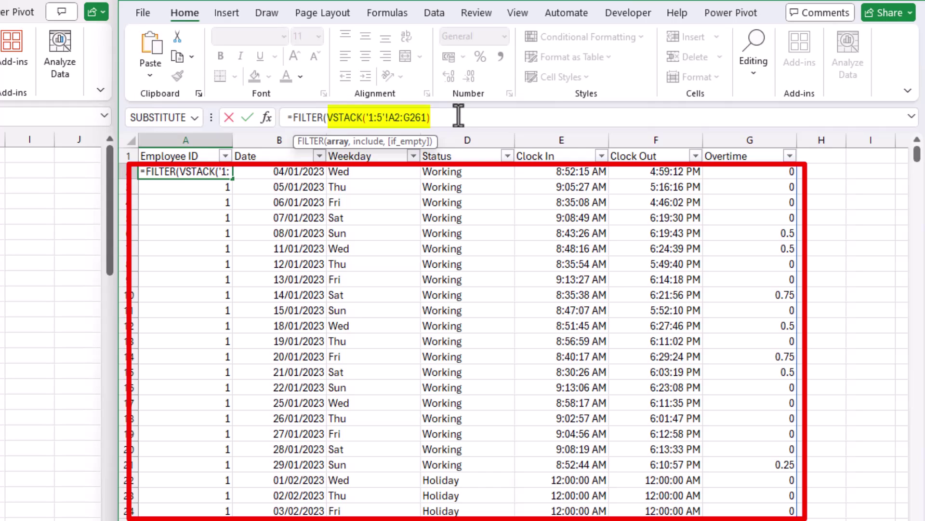
text(,)
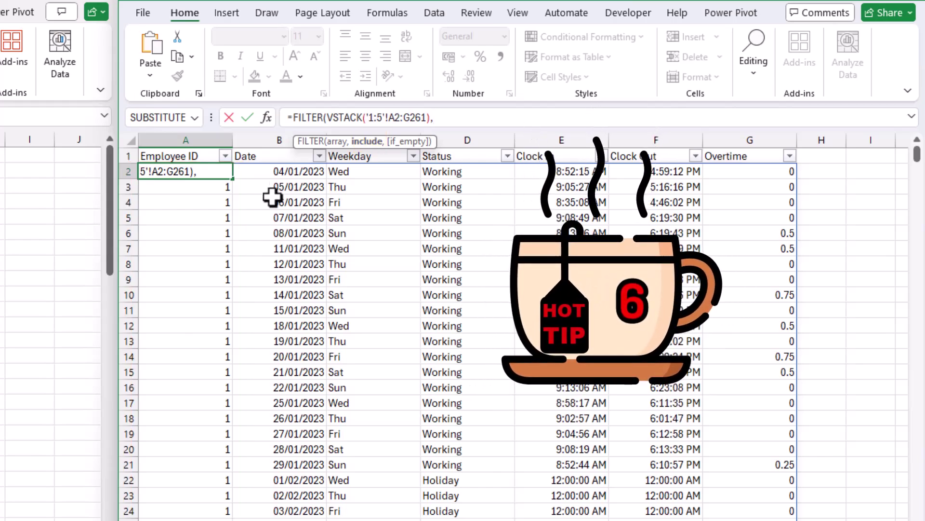
- Reuse the array expression VSTACK('1:5'!A2:G261) as the include argument of the FILTER formula in Master's cell A2
drag(432, 118, 329, 120)
key(ctrl+c)
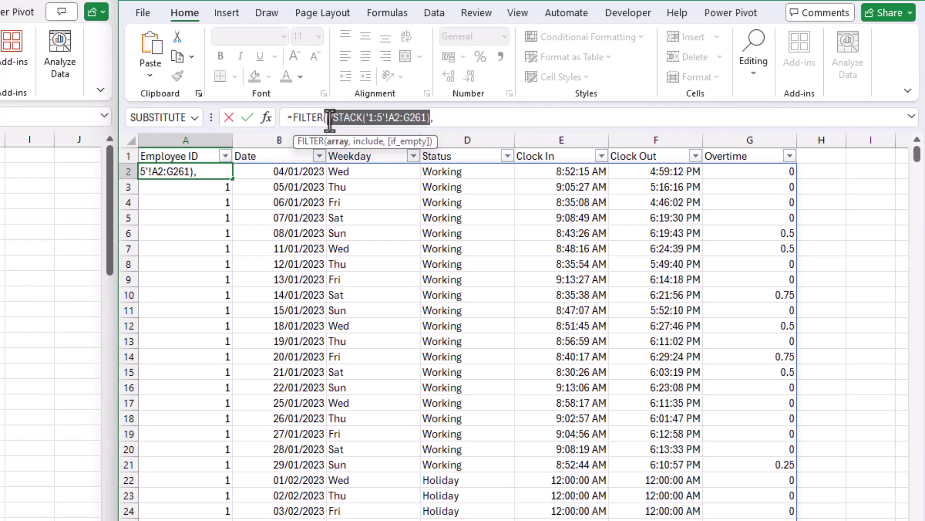
click(470, 118)
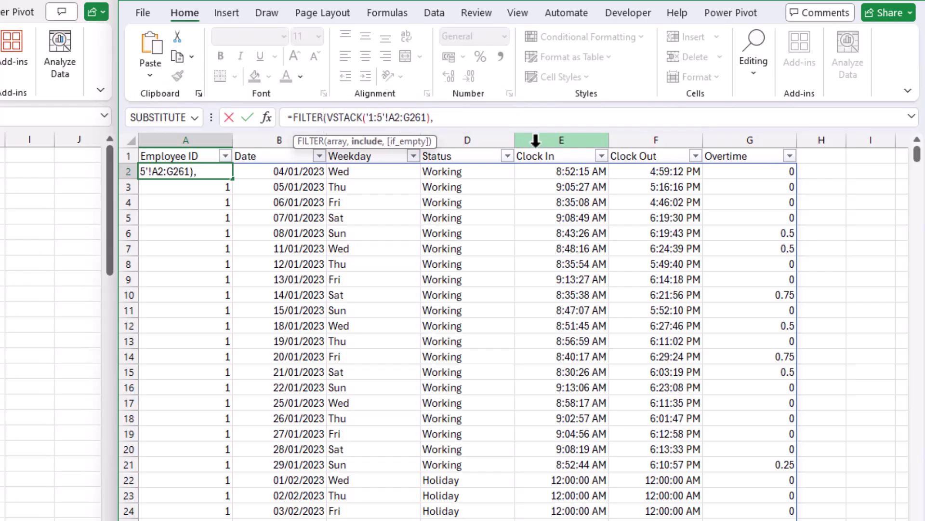
key(ctrl+v)
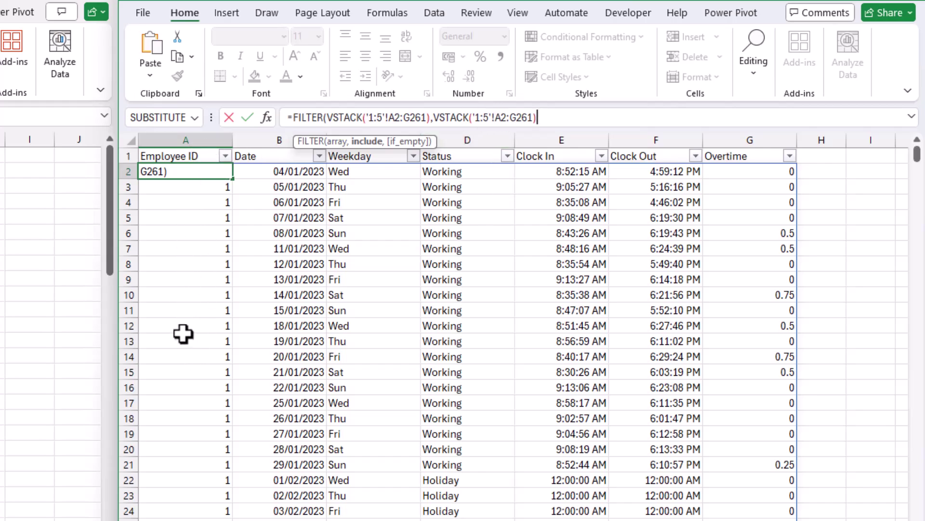
- Change the include range to A2:A261, add the condition <>"" to exclude blanks, and commit the FILTER formula
click(510, 118)
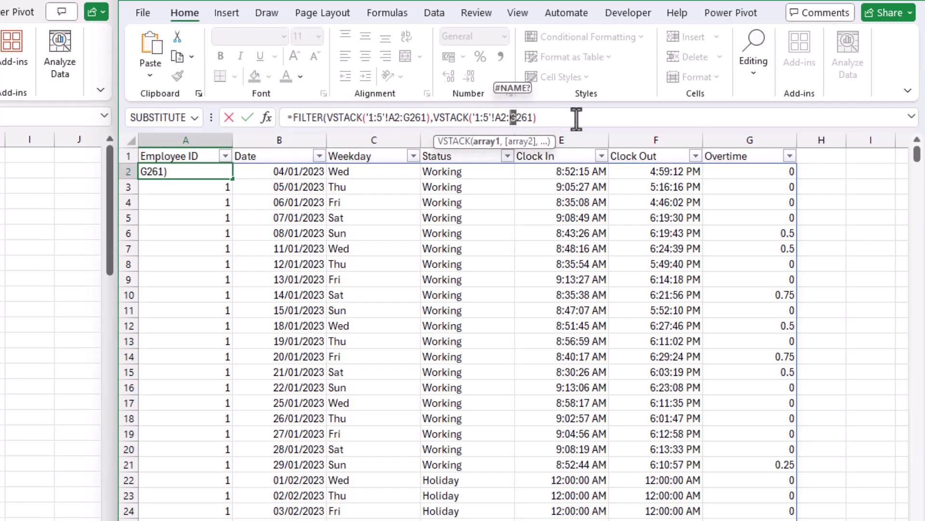
key(Delete)
text(A)
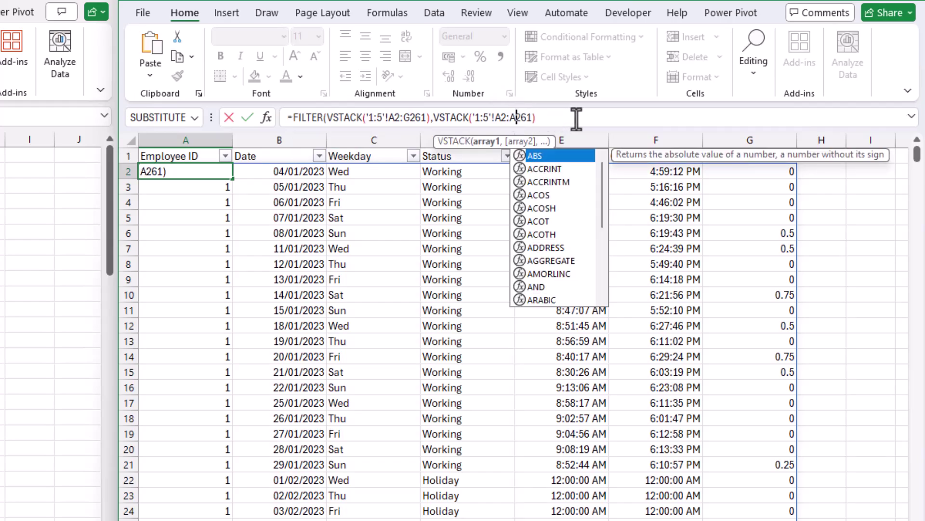
click(577, 118)
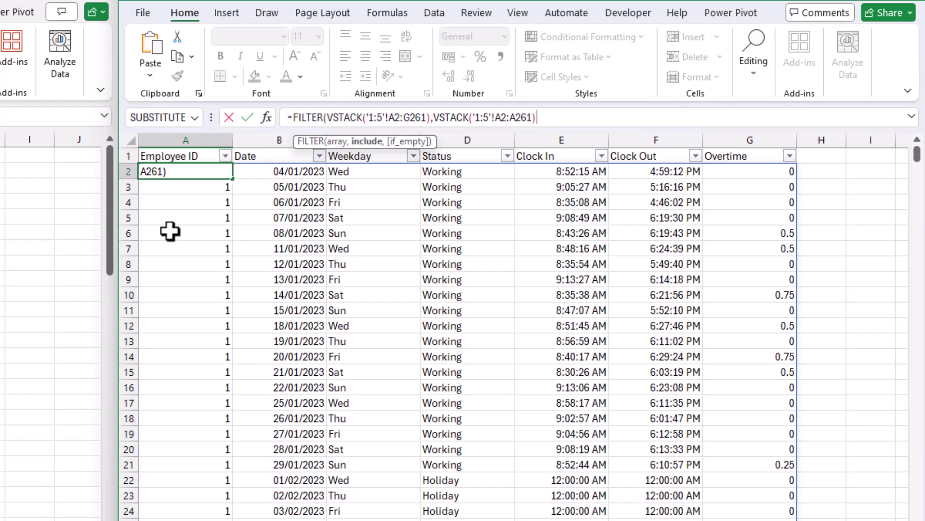
text(<>""))
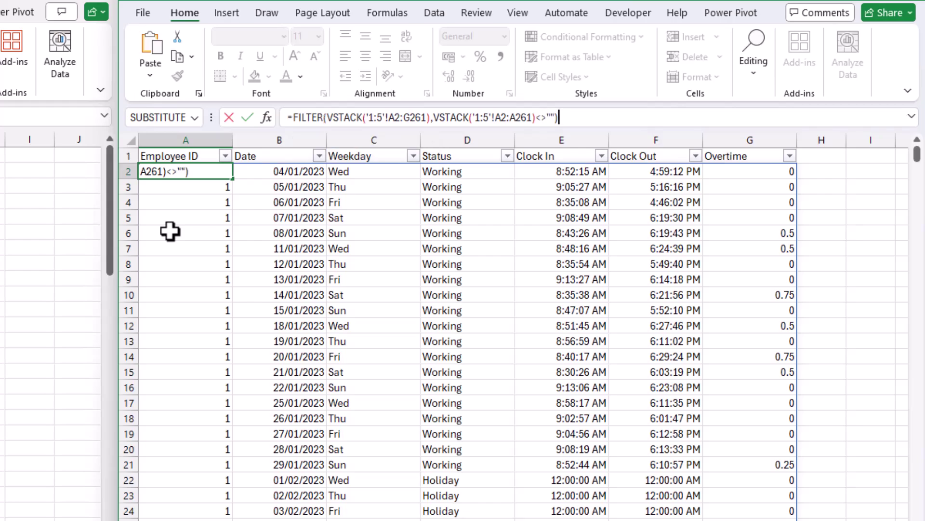
key(Return)
key(Up)
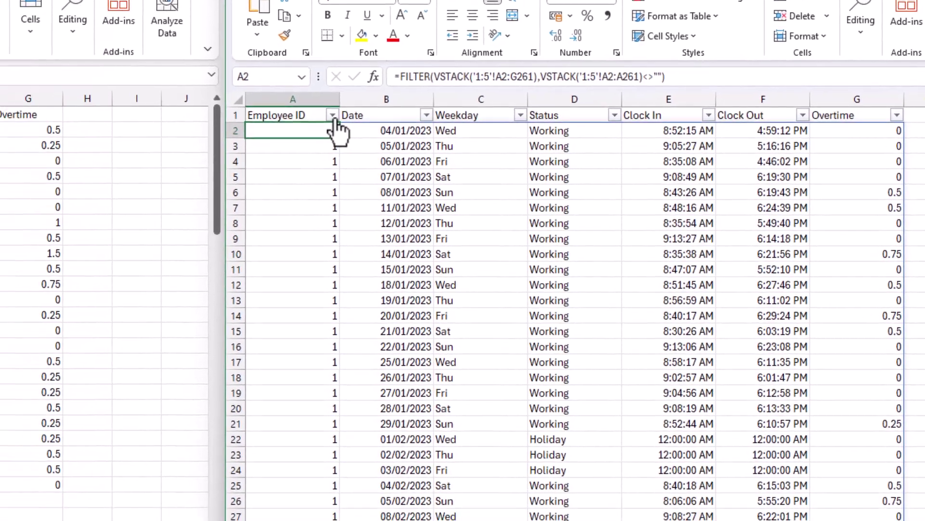
- Check which IDs are listed in Master's Employee ID filter, then close the list without changing it
click(225, 156)
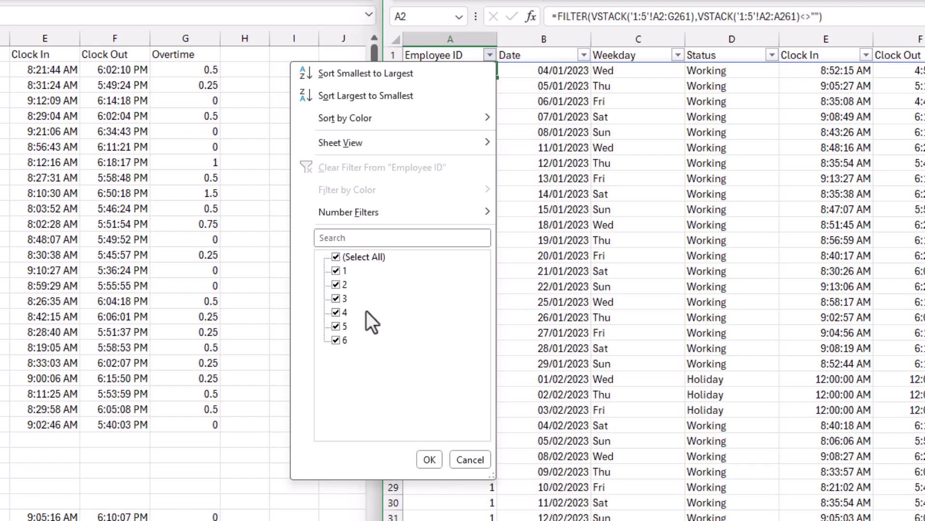
click(435, 462)
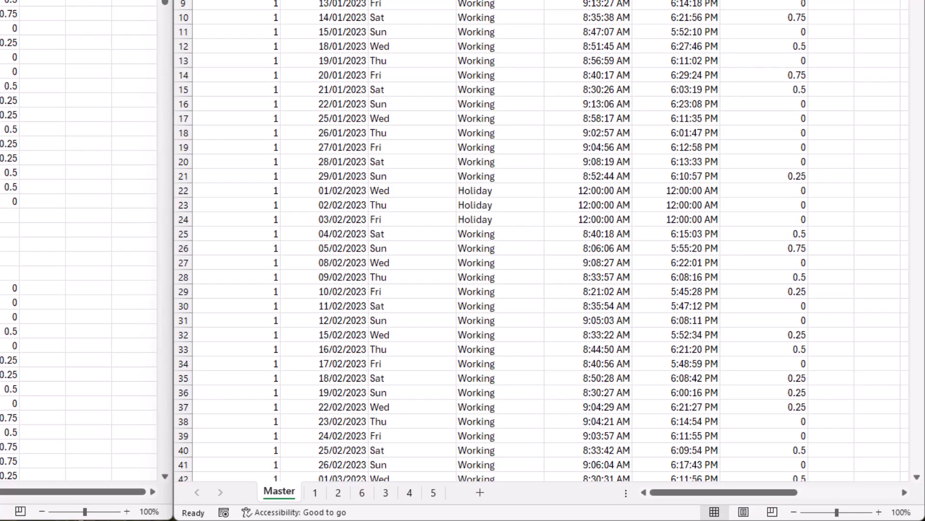
mouse_move(322, 480)
mouse_down()
mouse_move(325, 496)
mouse_move(379, 506)
mouse_up()
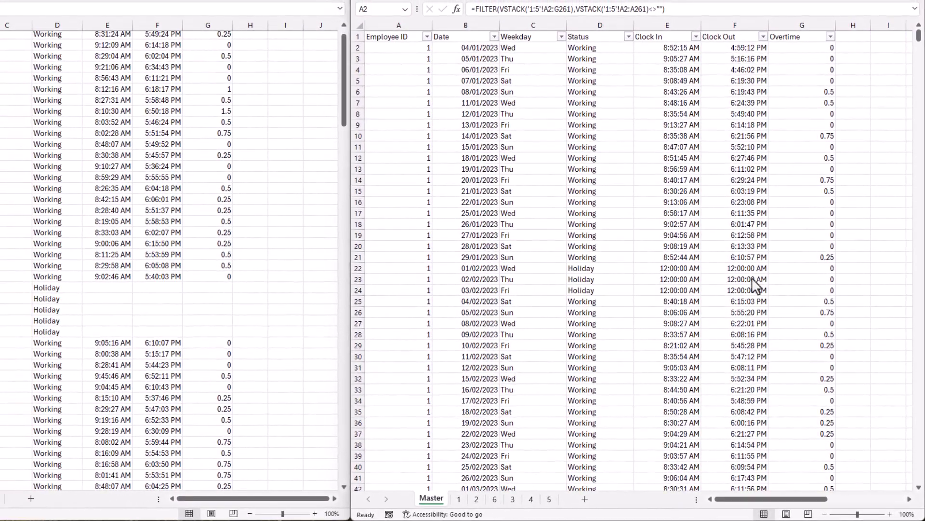
- Examine the record order on Master where employee 2's rows meet employee 6's around row 521, then return to the first rows
click(918, 38)
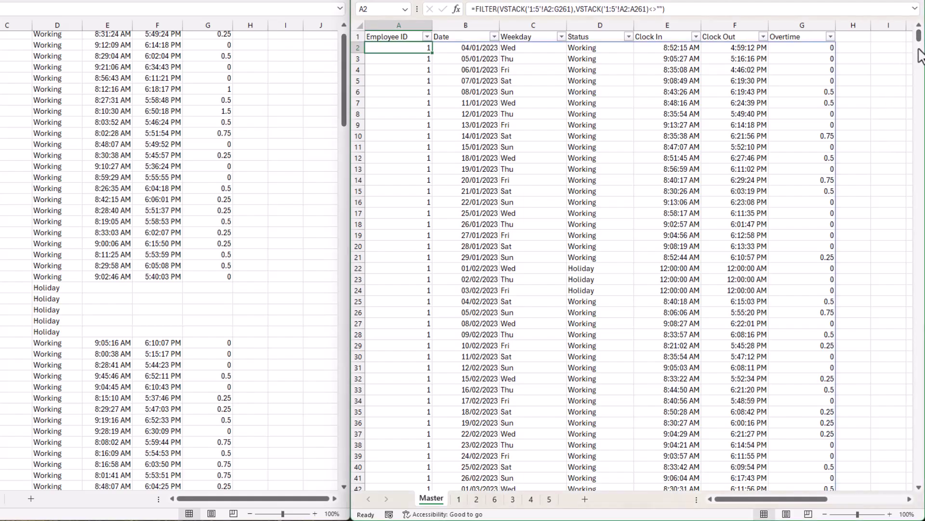
scroll(908, 166, down, 20)
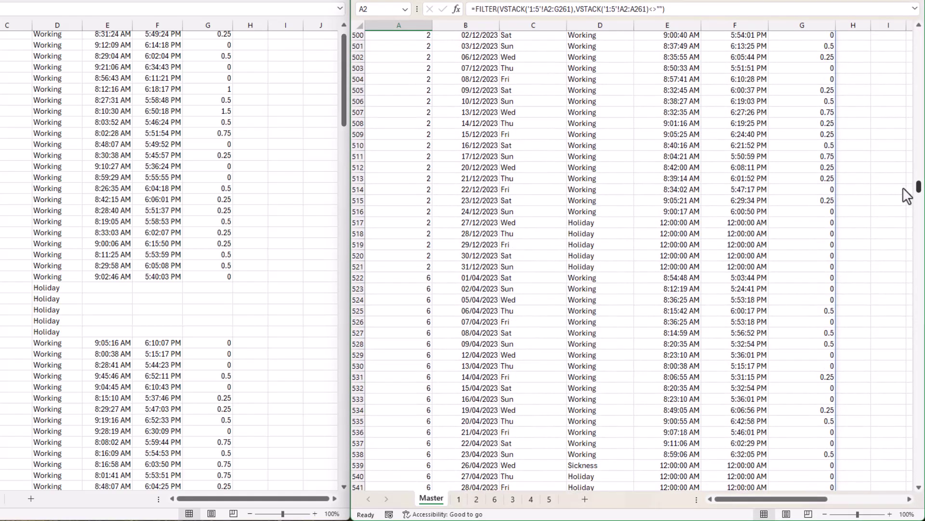
click(406, 280)
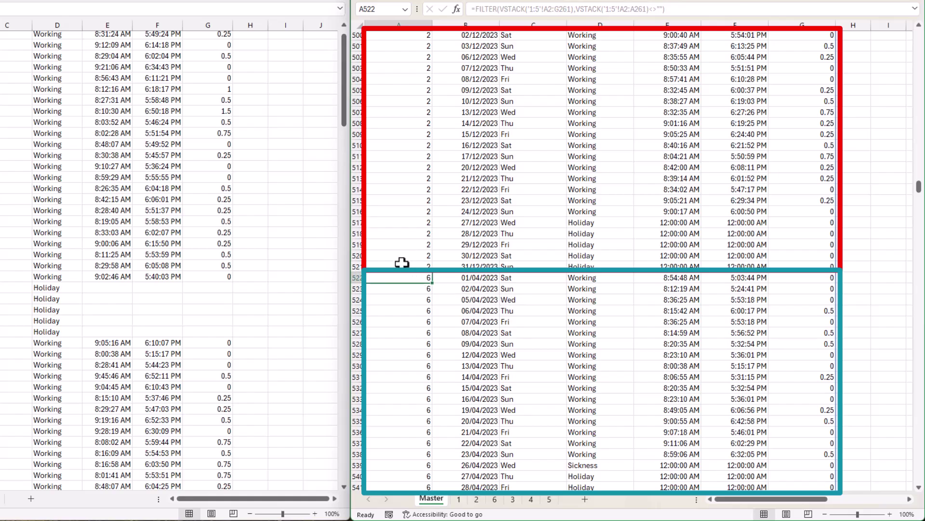
click(401, 264)
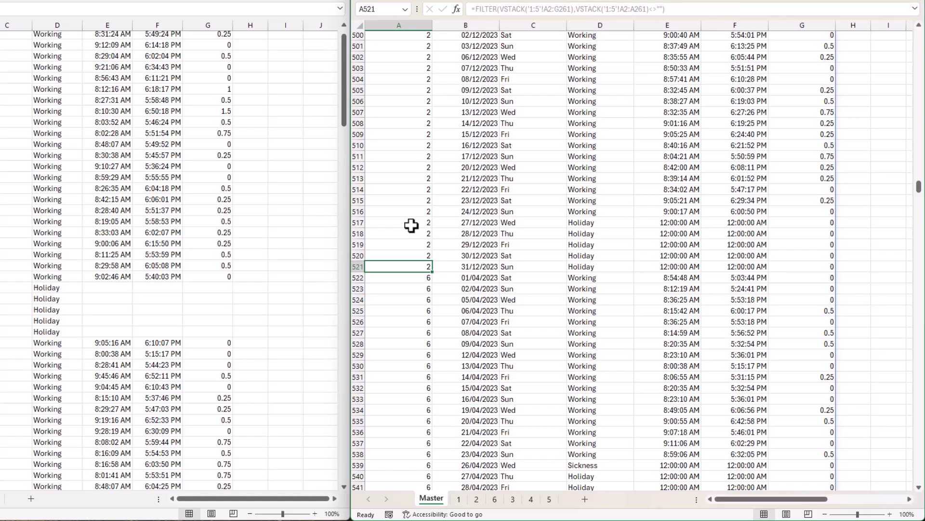
drag(413, 144, 398, 275)
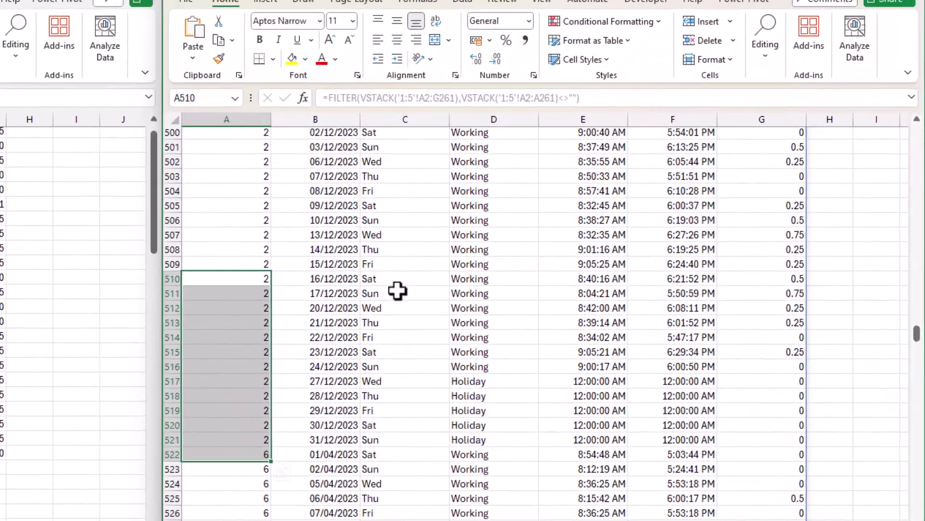
click(554, 156)
drag(916, 366, 916, 155)
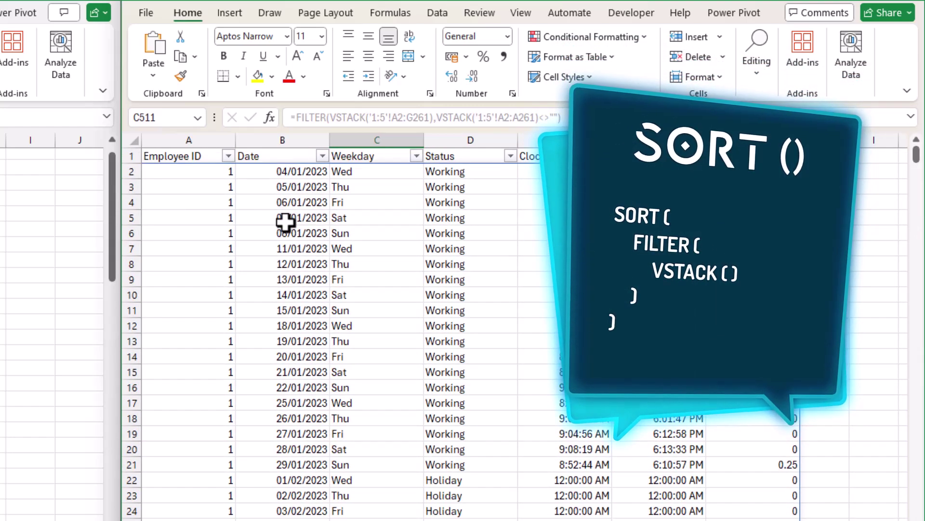
- Wrap the FILTER formula in Master's cell A2 in a SORT function with sort index 1
click(199, 175)
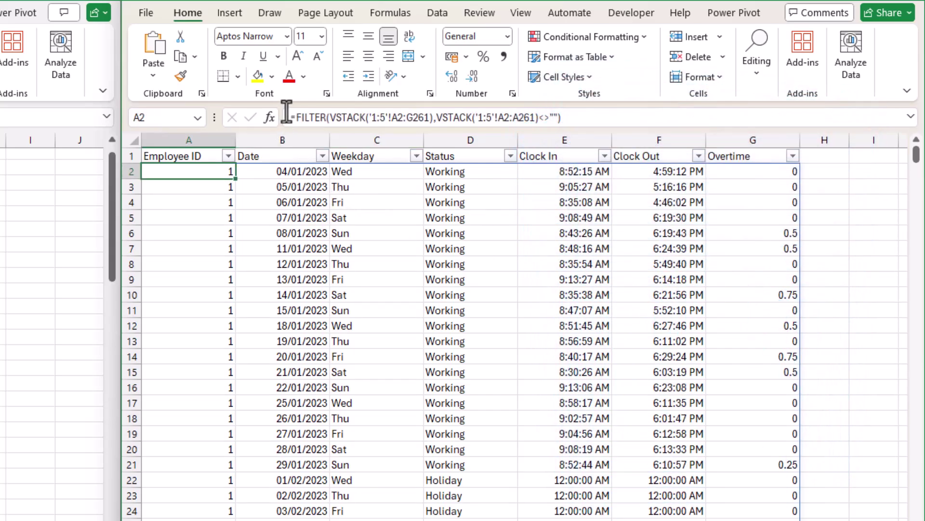
click(296, 117)
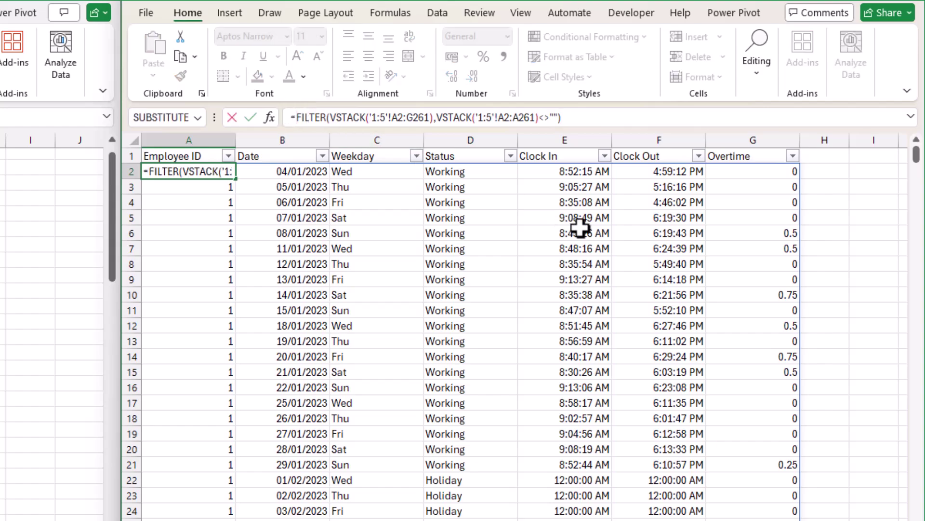
text(SORT()
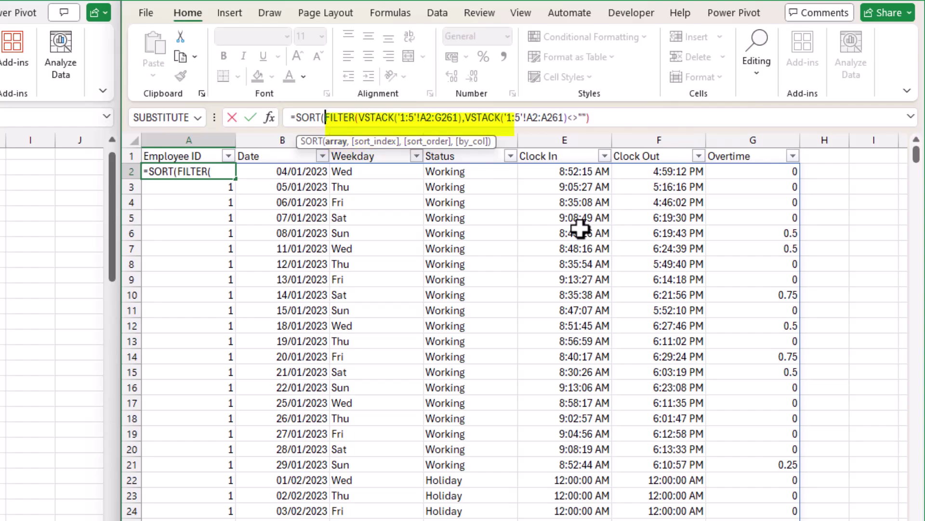
key(End)
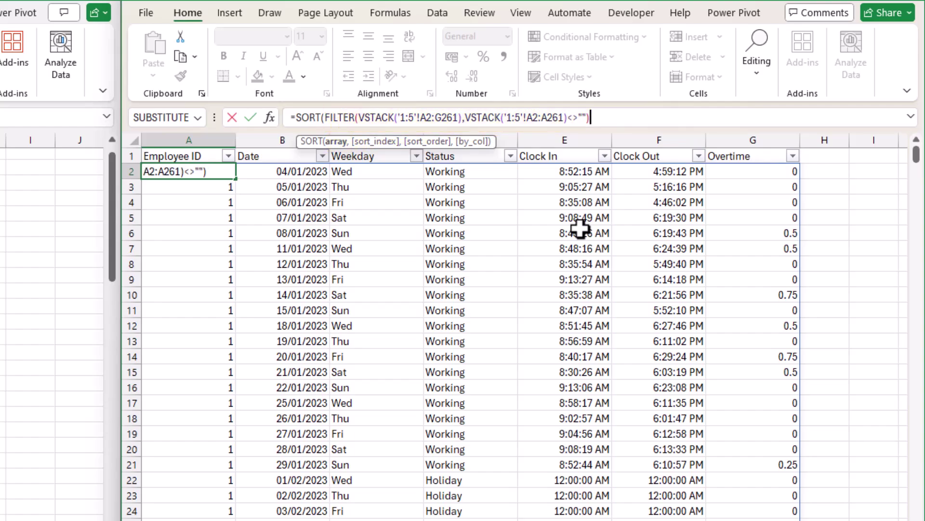
text(,)
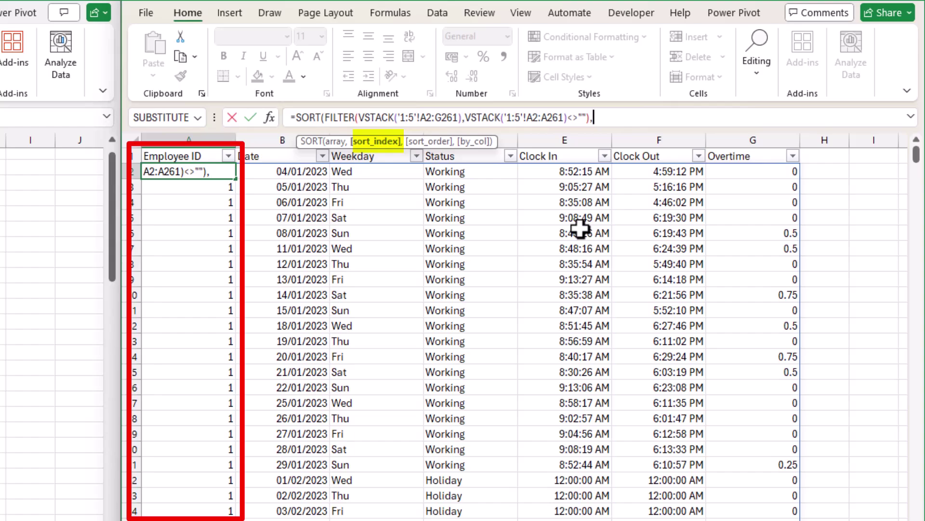
text(1))
key(Return)
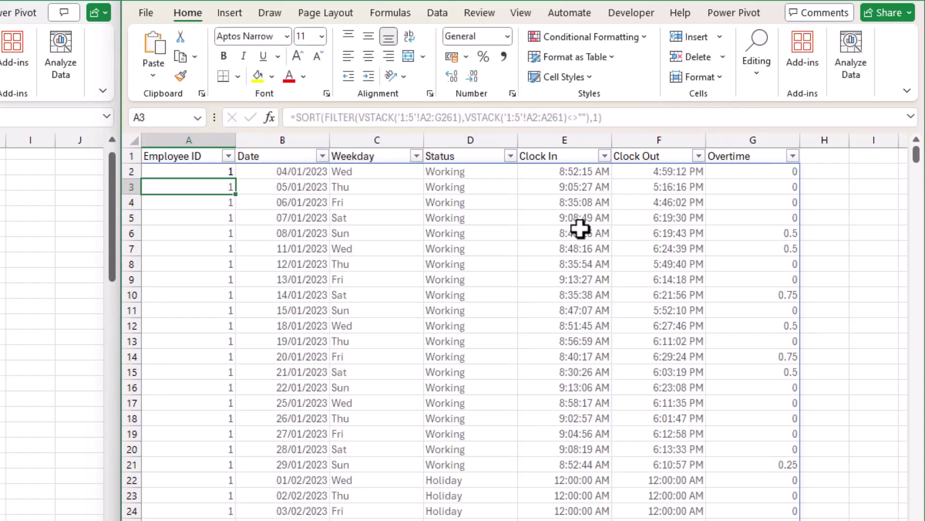
- Go from cell A2 to the last sorted record on Master and view the rows around and below it
click(198, 172)
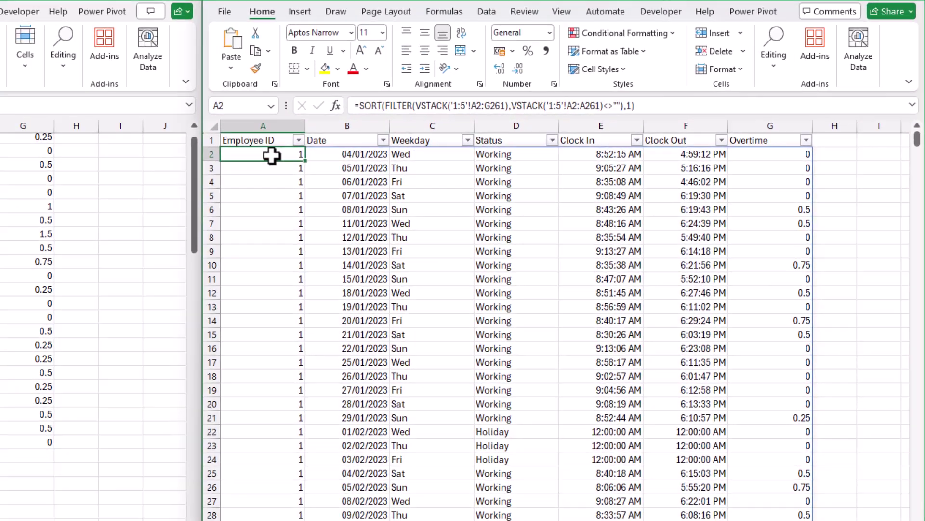
key(ctrl+Down)
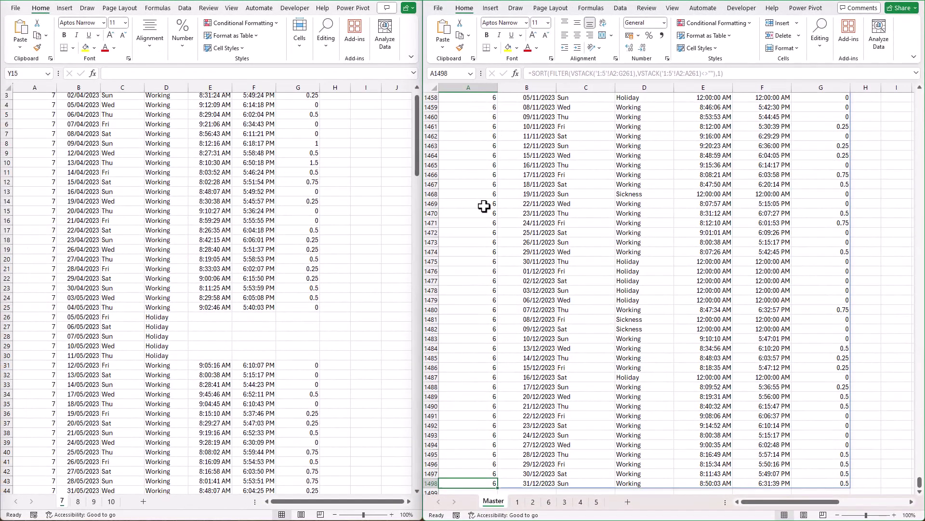
scroll(470, 221, down, 3)
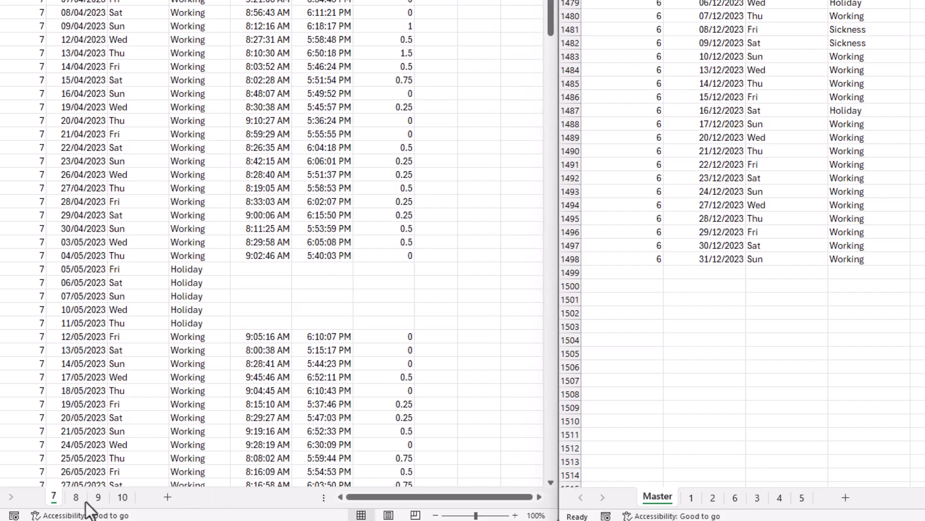
- Move sheets 7 and 8 from the other workbook to between sheets 6 and 3, checking employee 7's rows on Master
mouse_move(53, 494)
mouse_down()
mouse_move(61, 485)
mouse_move(689, 446)
mouse_up()
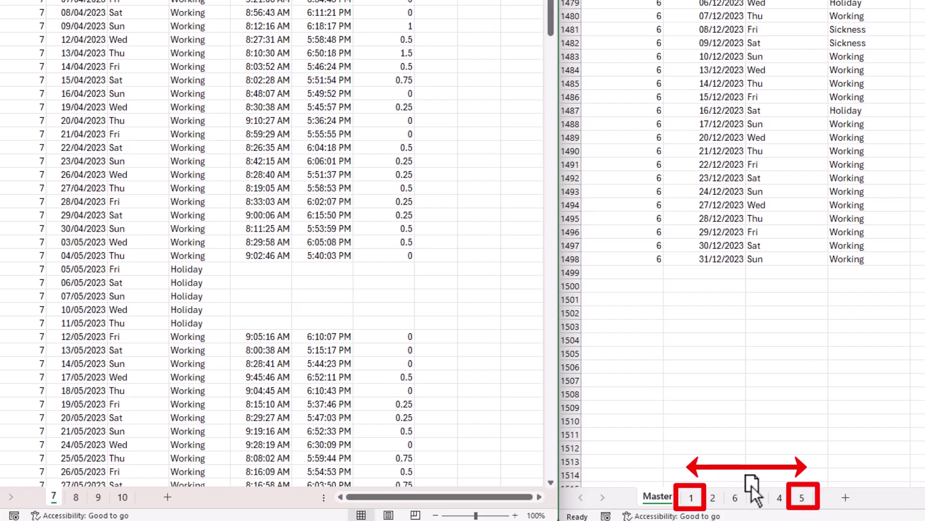
drag(753, 486, 753, 486)
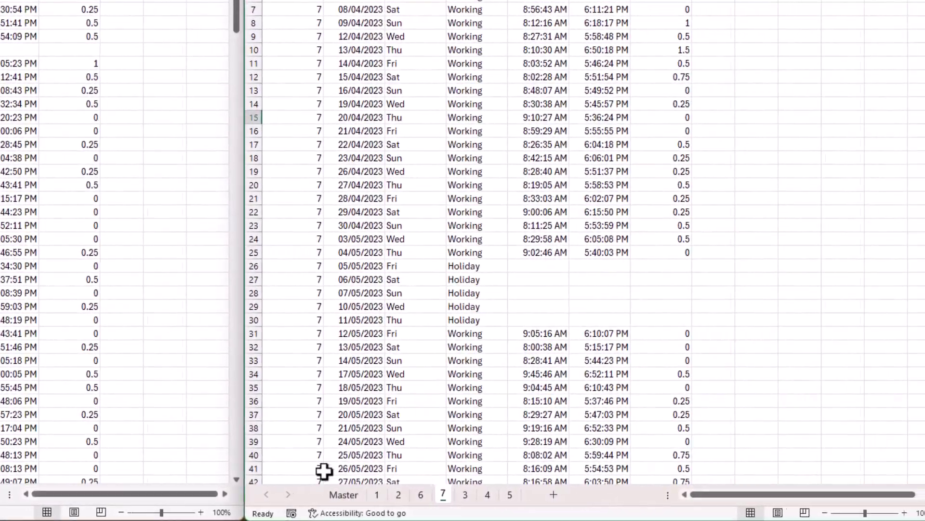
click(348, 494)
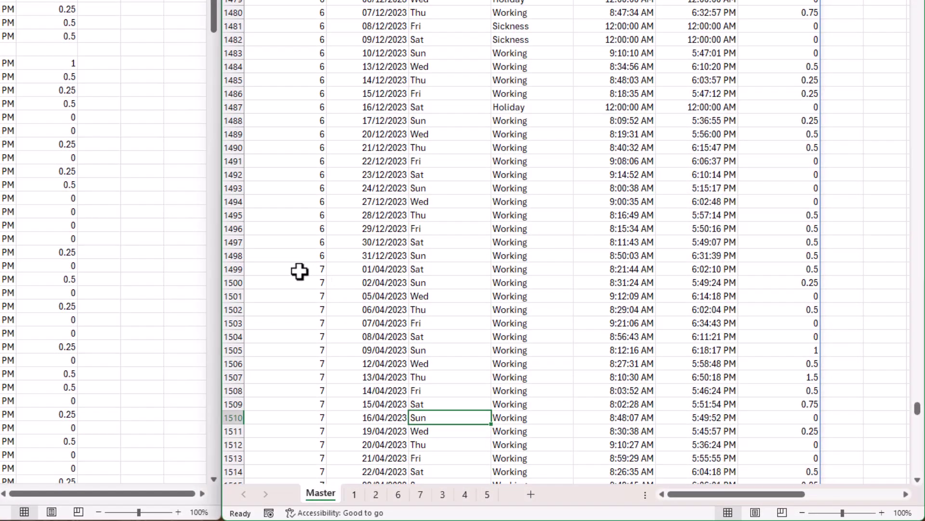
click(300, 271)
scroll(297, 301, down, 3)
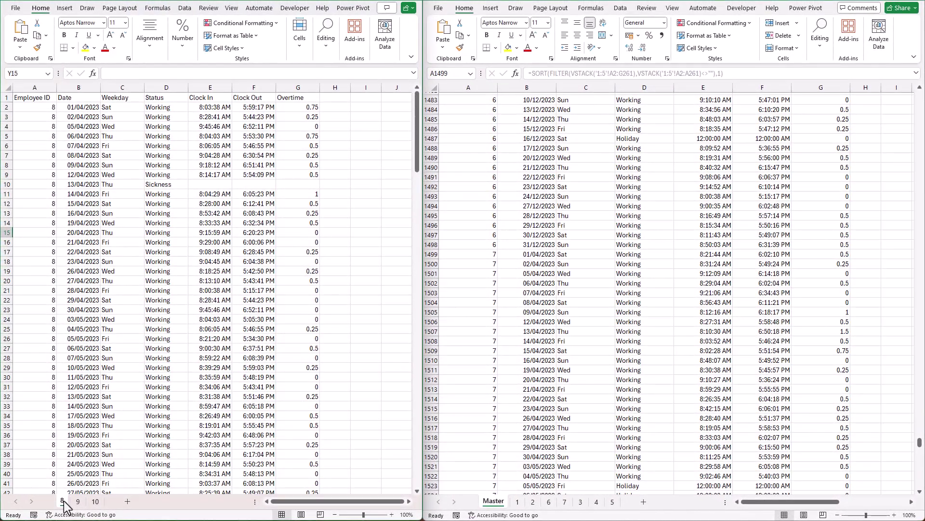
drag(61, 501, 575, 500)
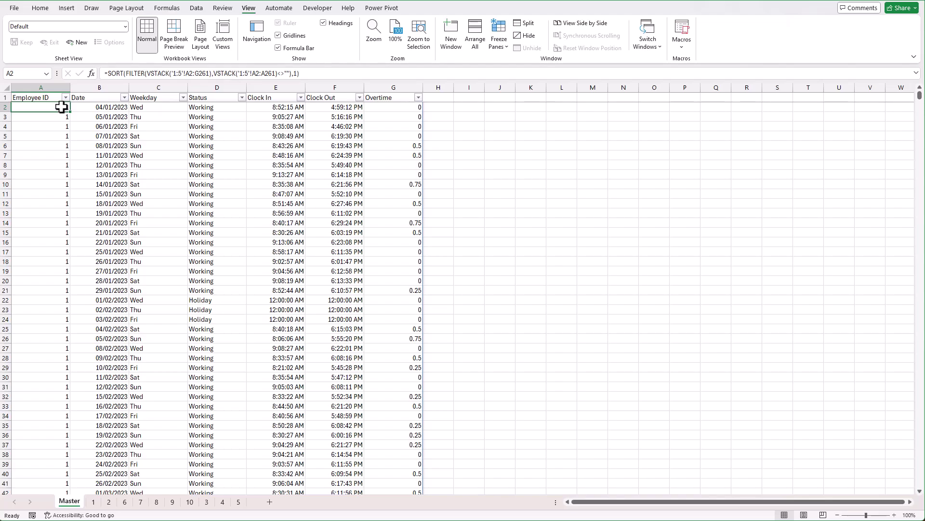
- Review the last records on Master under Weekday and Status, and open sheet 10 to compare its column order
key(ctrl+Down)
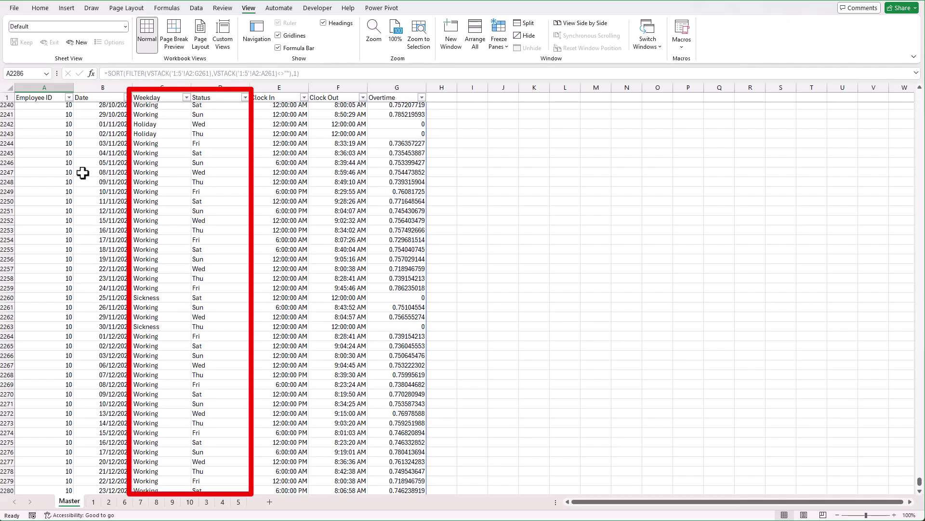
scroll(83, 172, down, 2)
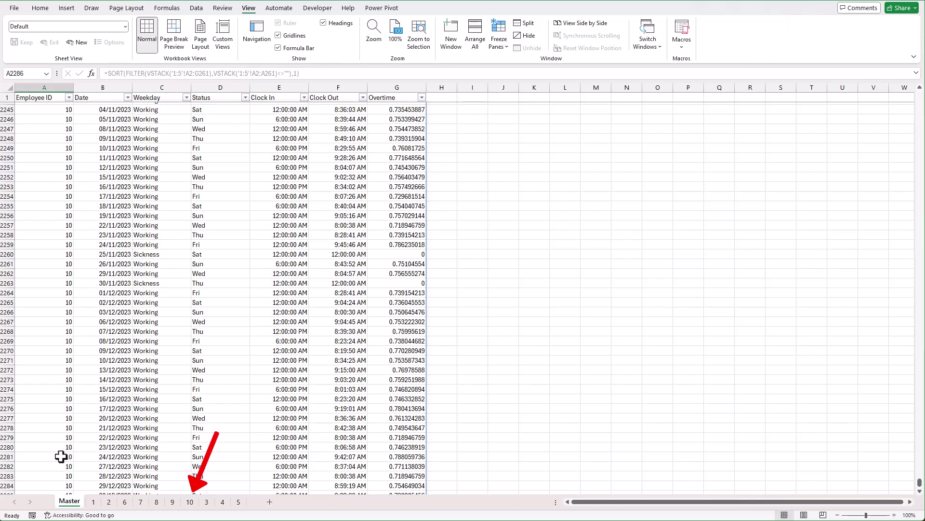
click(189, 502)
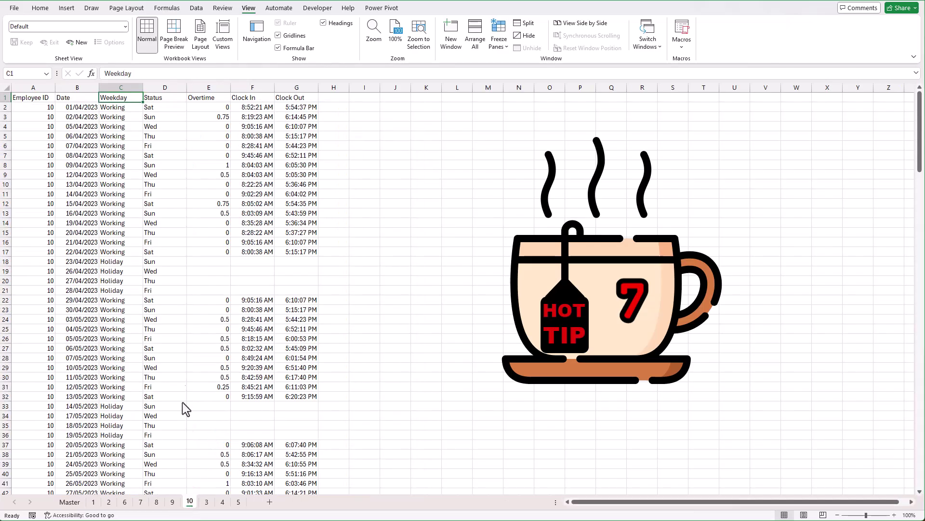
- Move sheet 10's Status column in front of its Weekday column, and check employee 10's rows on Master
click(157, 96)
key(ctrl+shift+Down)
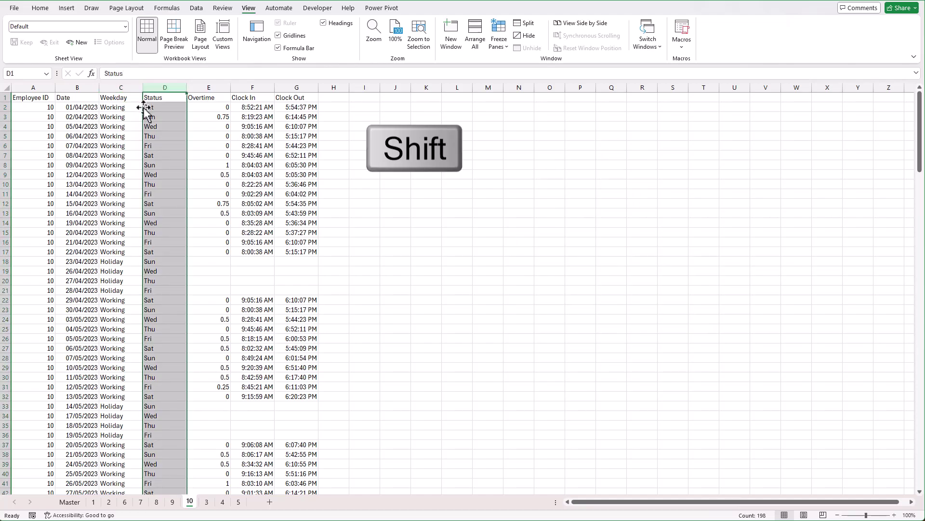
drag(145, 107, 104, 111)
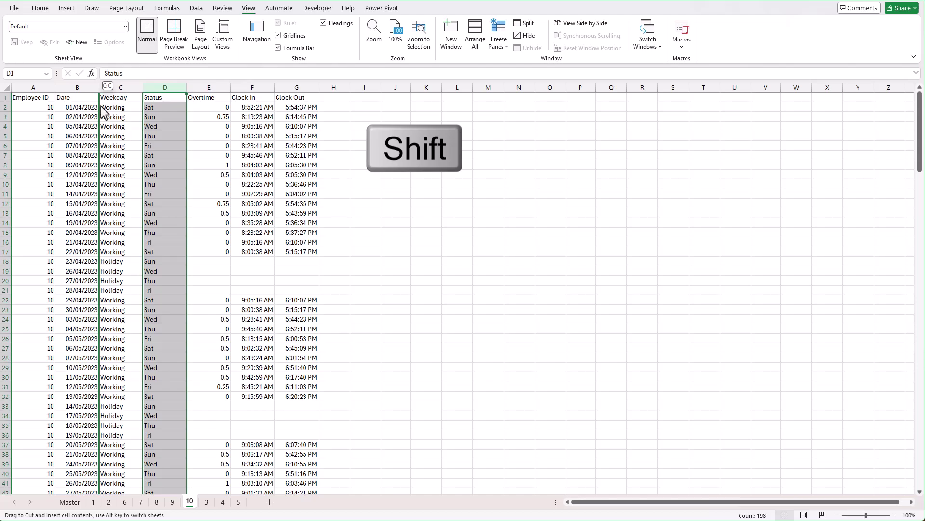
drag(103, 108, 102, 108)
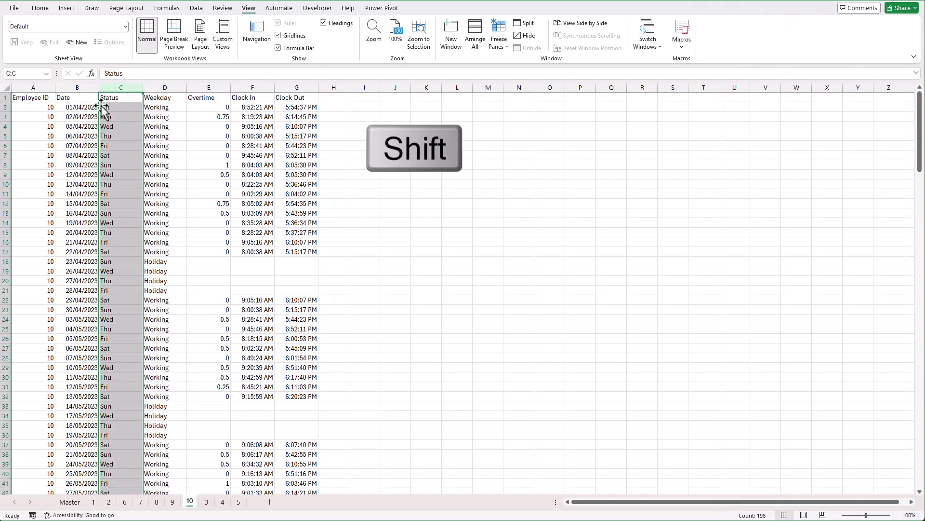
click(76, 506)
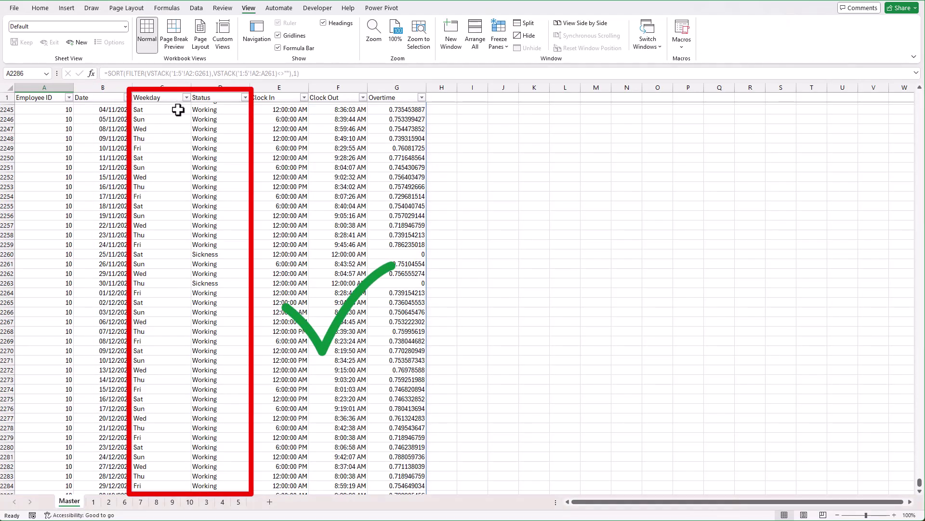
scroll(178, 110, down, 1)
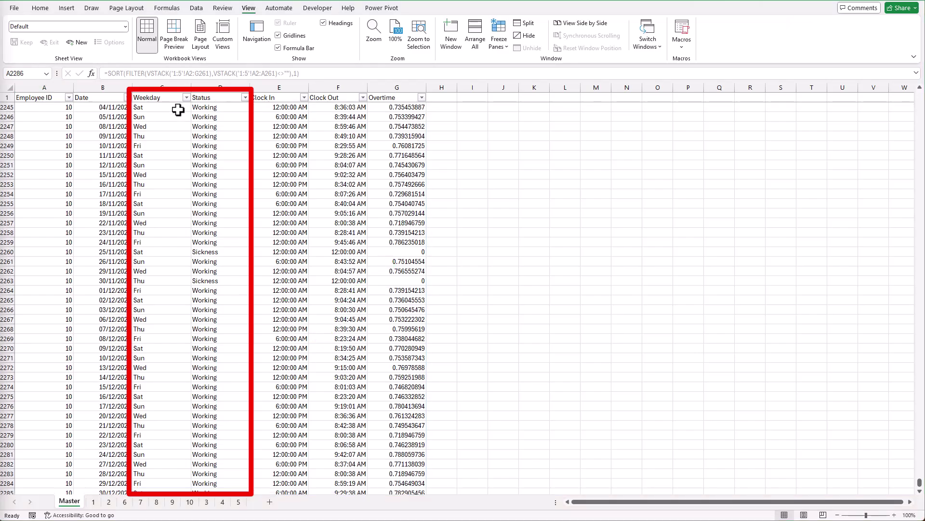